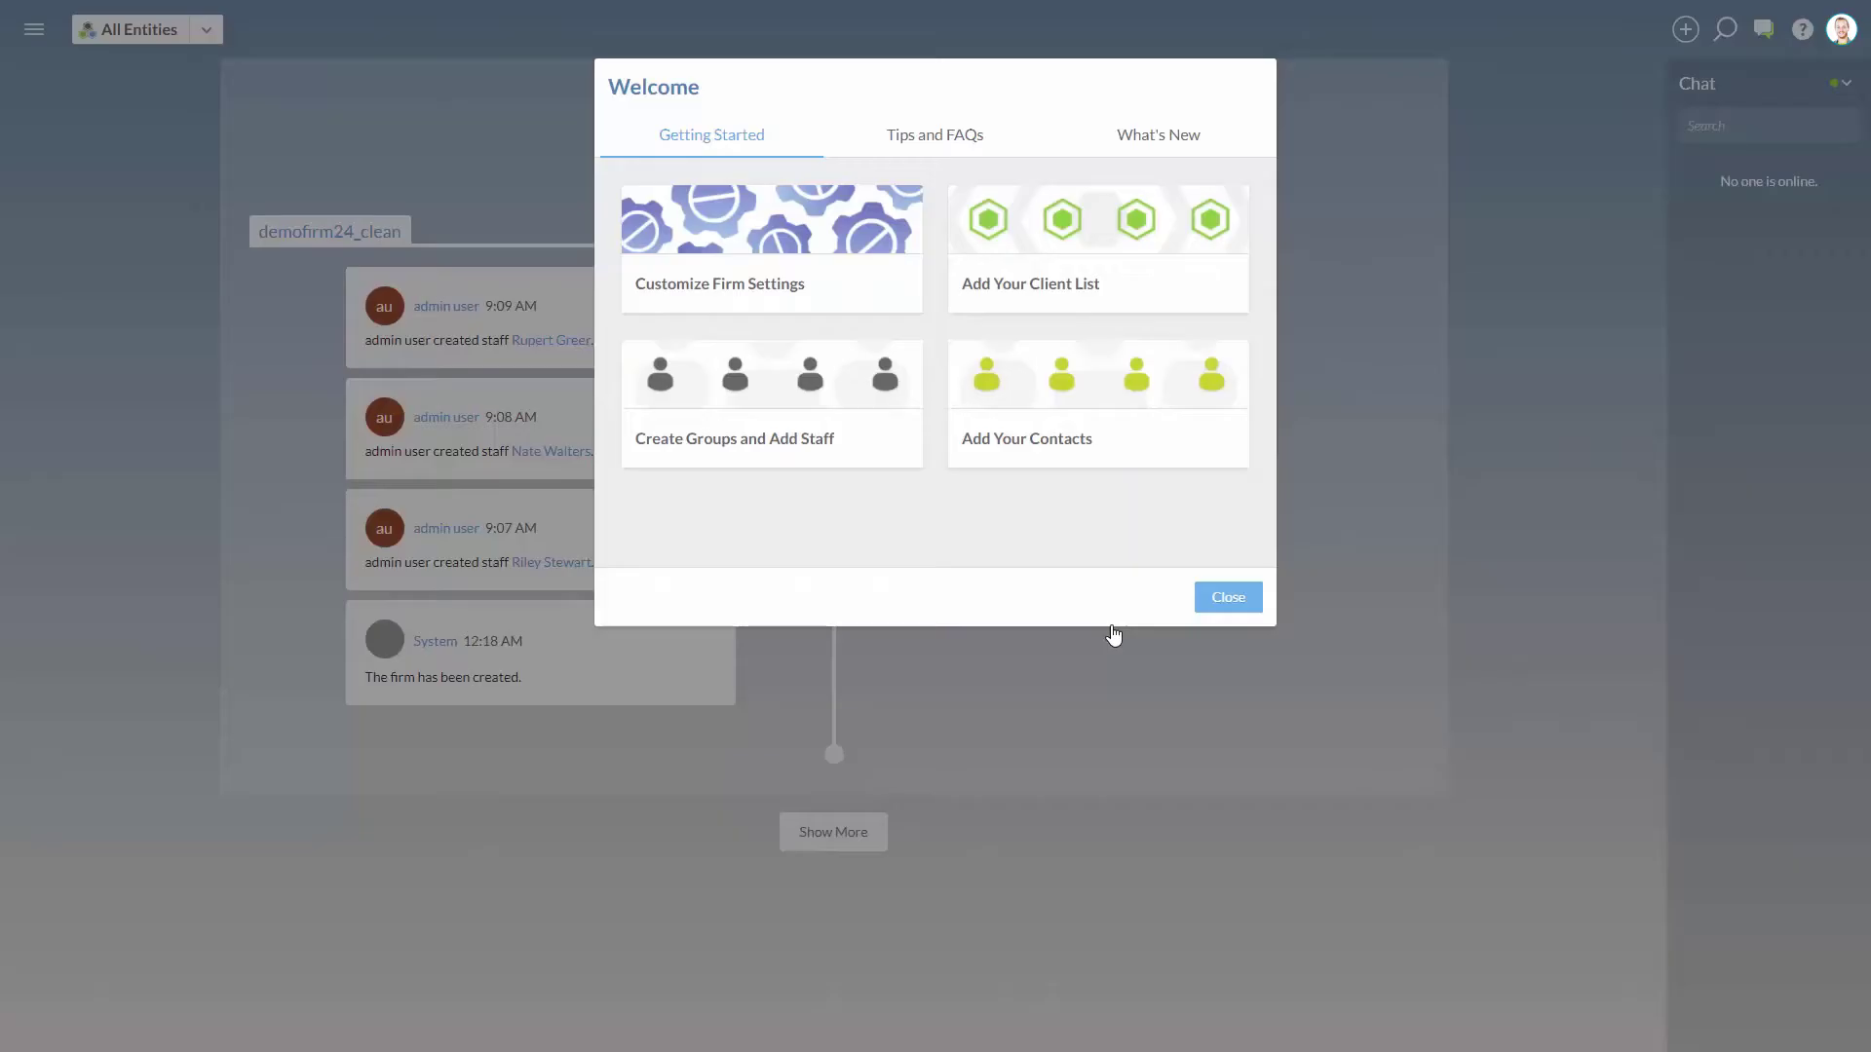
- From the Customize Firm Settings tip, go complete the firm profile
{"action": "left_click", "coordinate": [823, 234]}
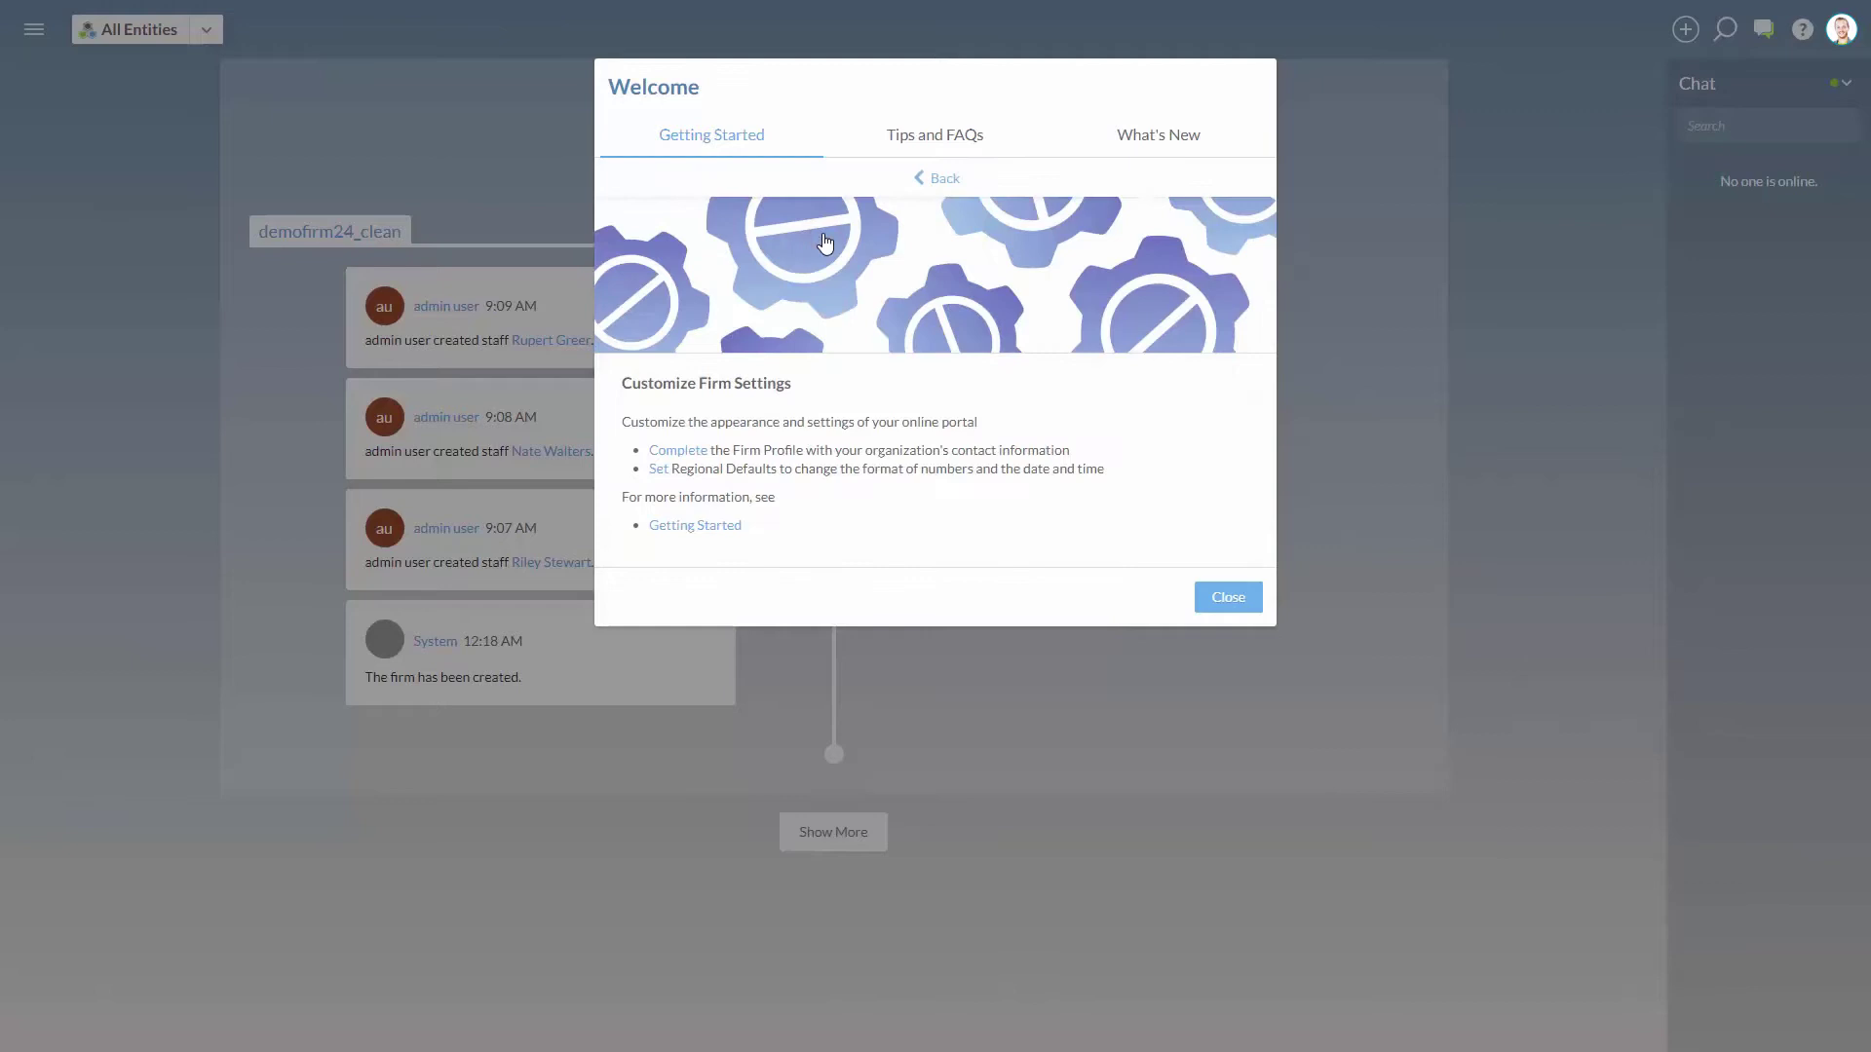
{"action": "left_click", "coordinate": [698, 460]}
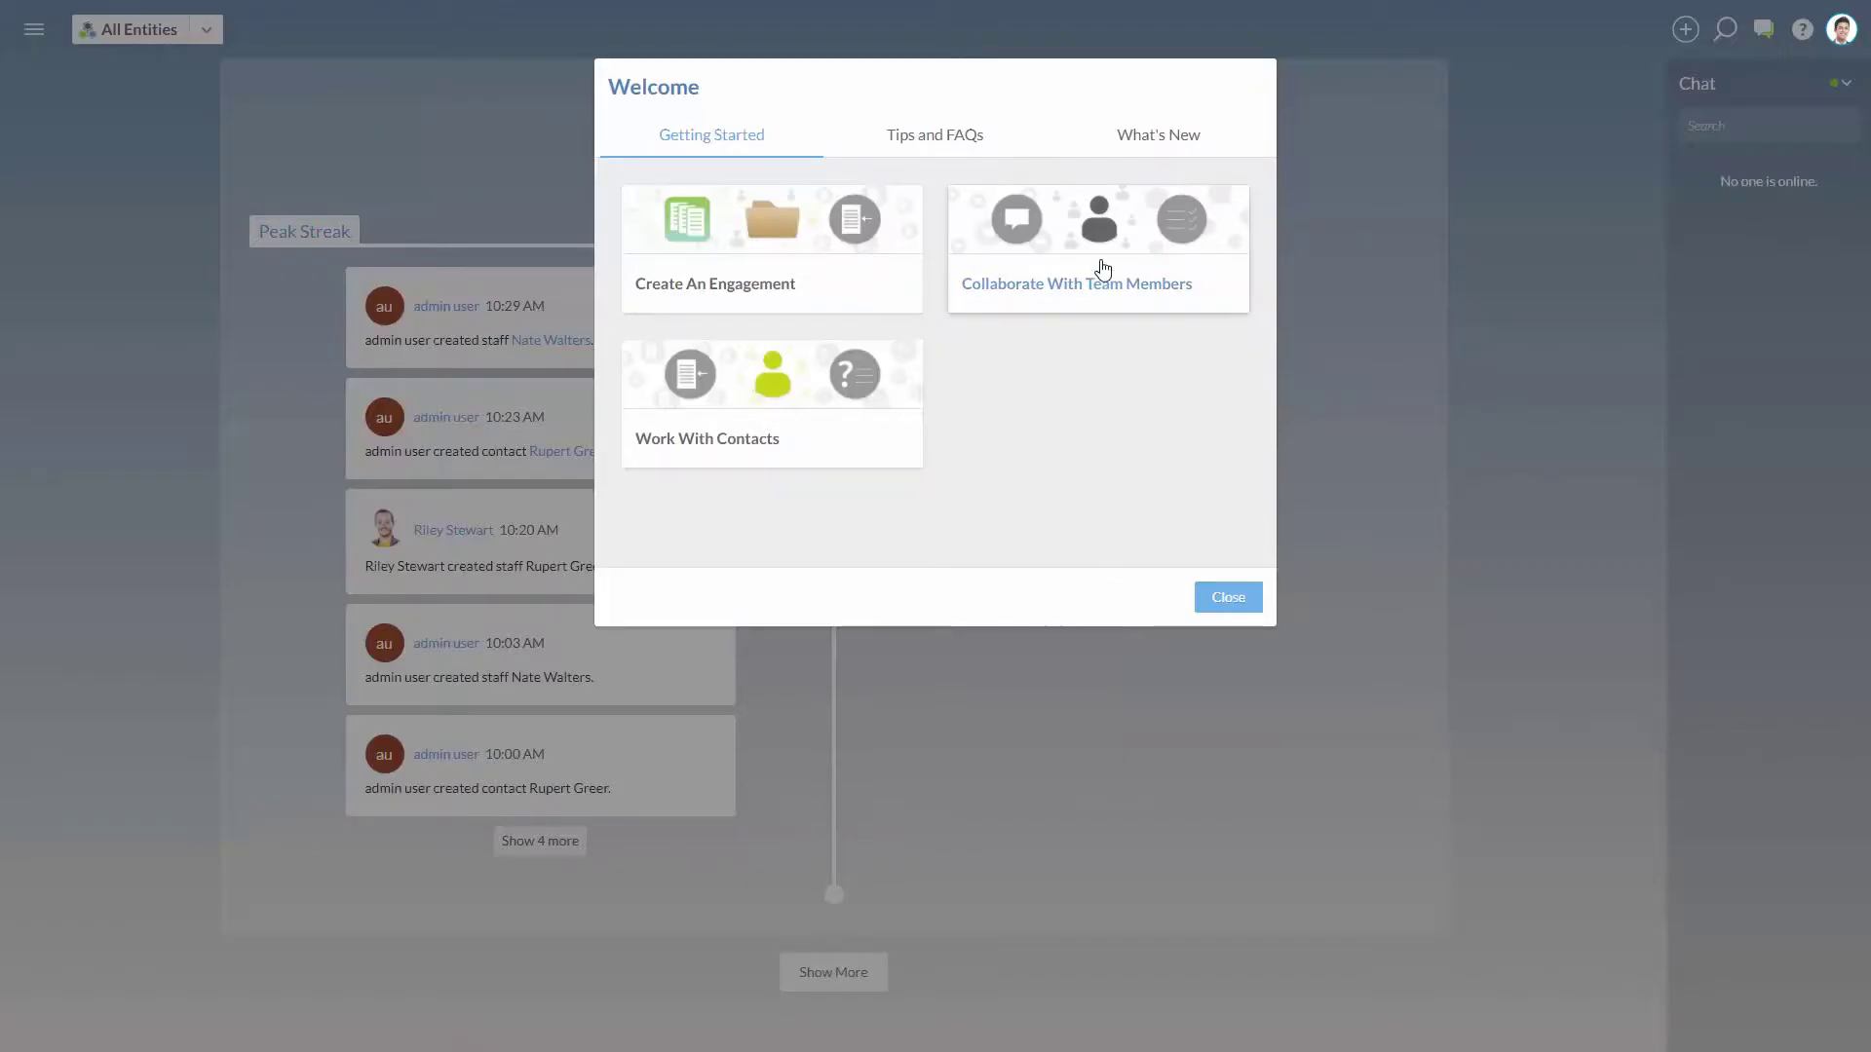
- From the Collaborate With Team Members tip, start a new Discussion in Activities
{"action": "left_click", "coordinate": [1101, 253]}
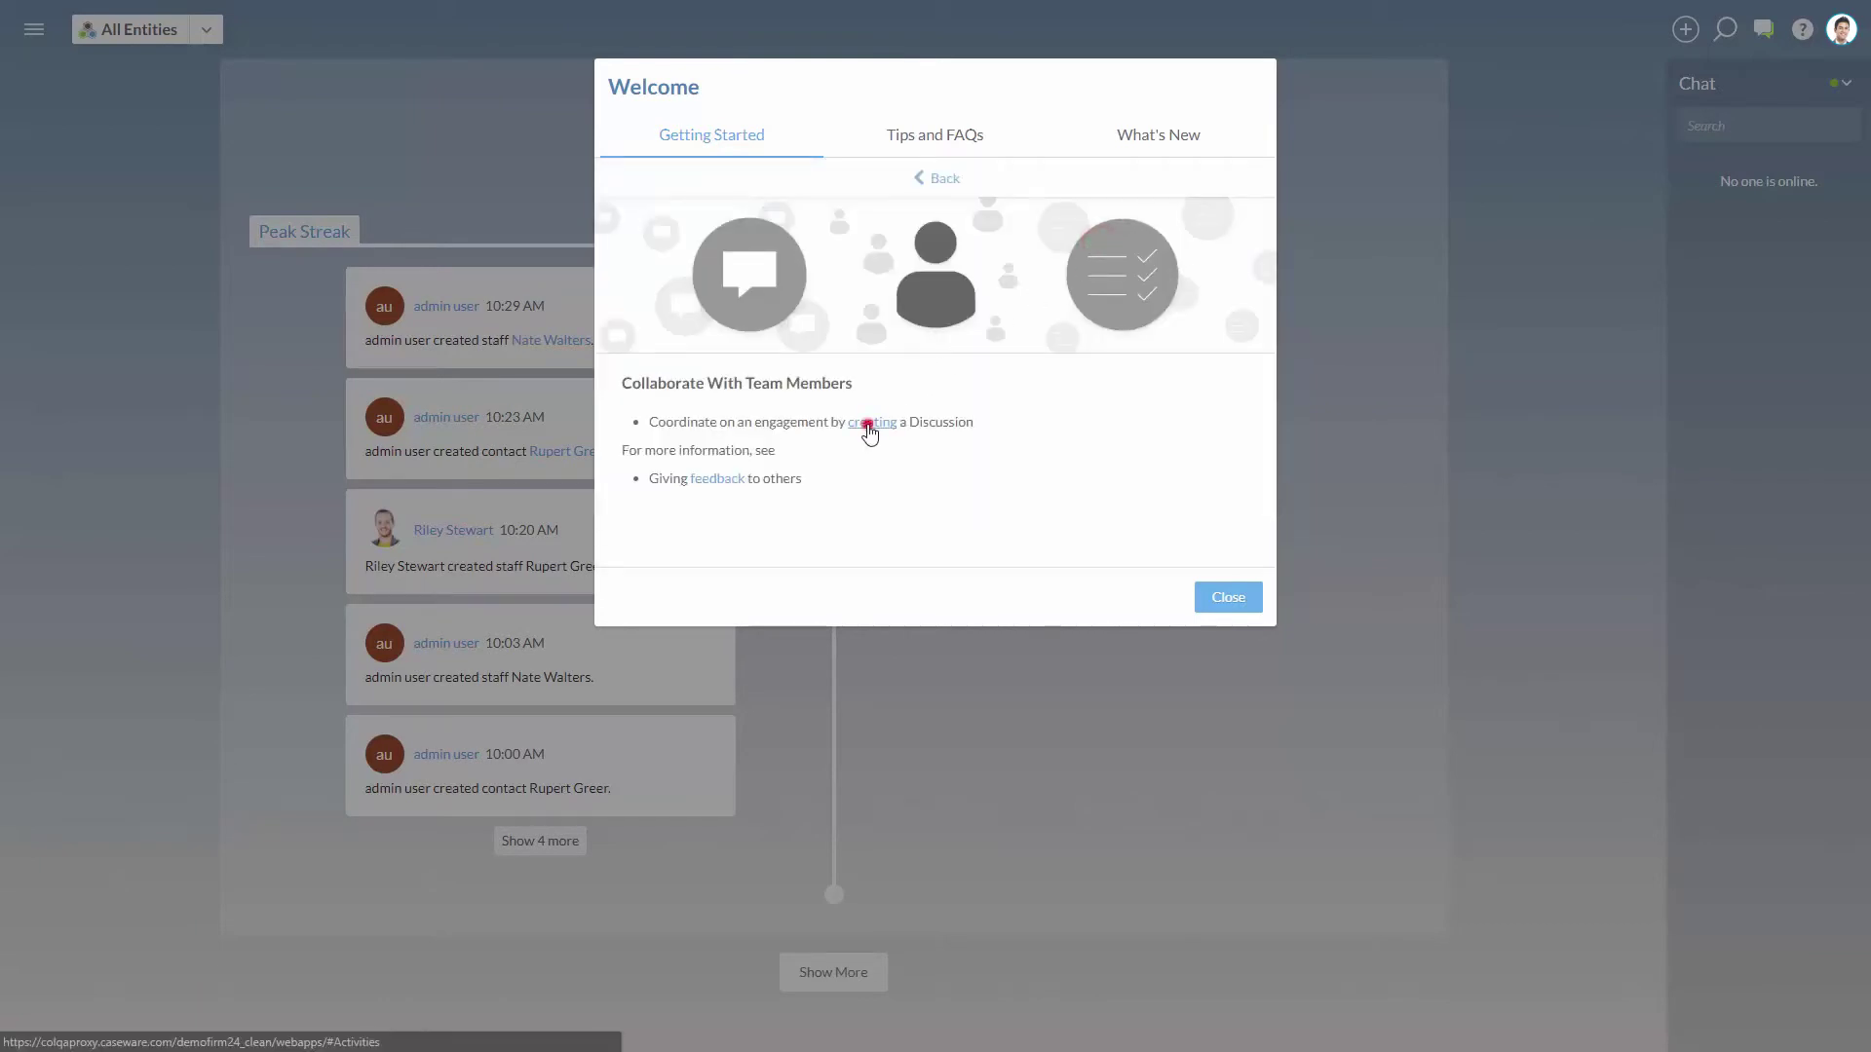
{"action": "left_click", "coordinate": [869, 429]}
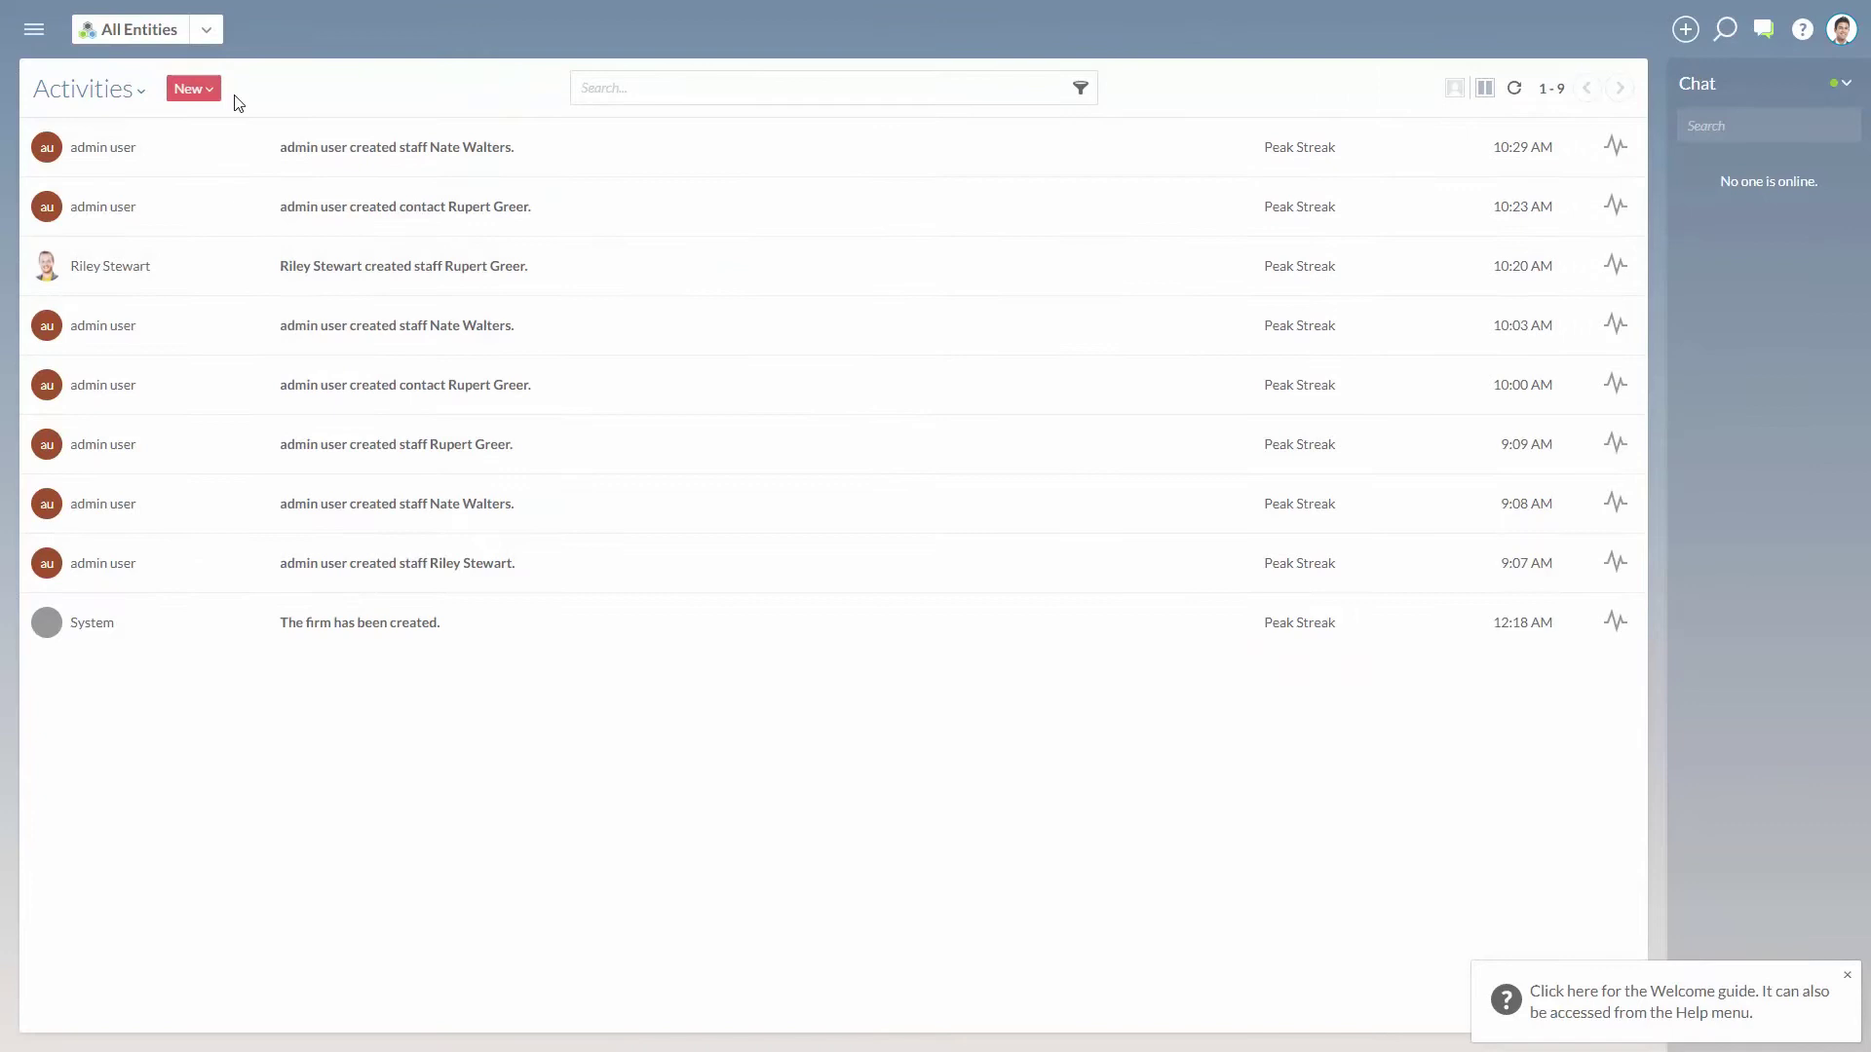
{"action": "left_click", "coordinate": [209, 91]}
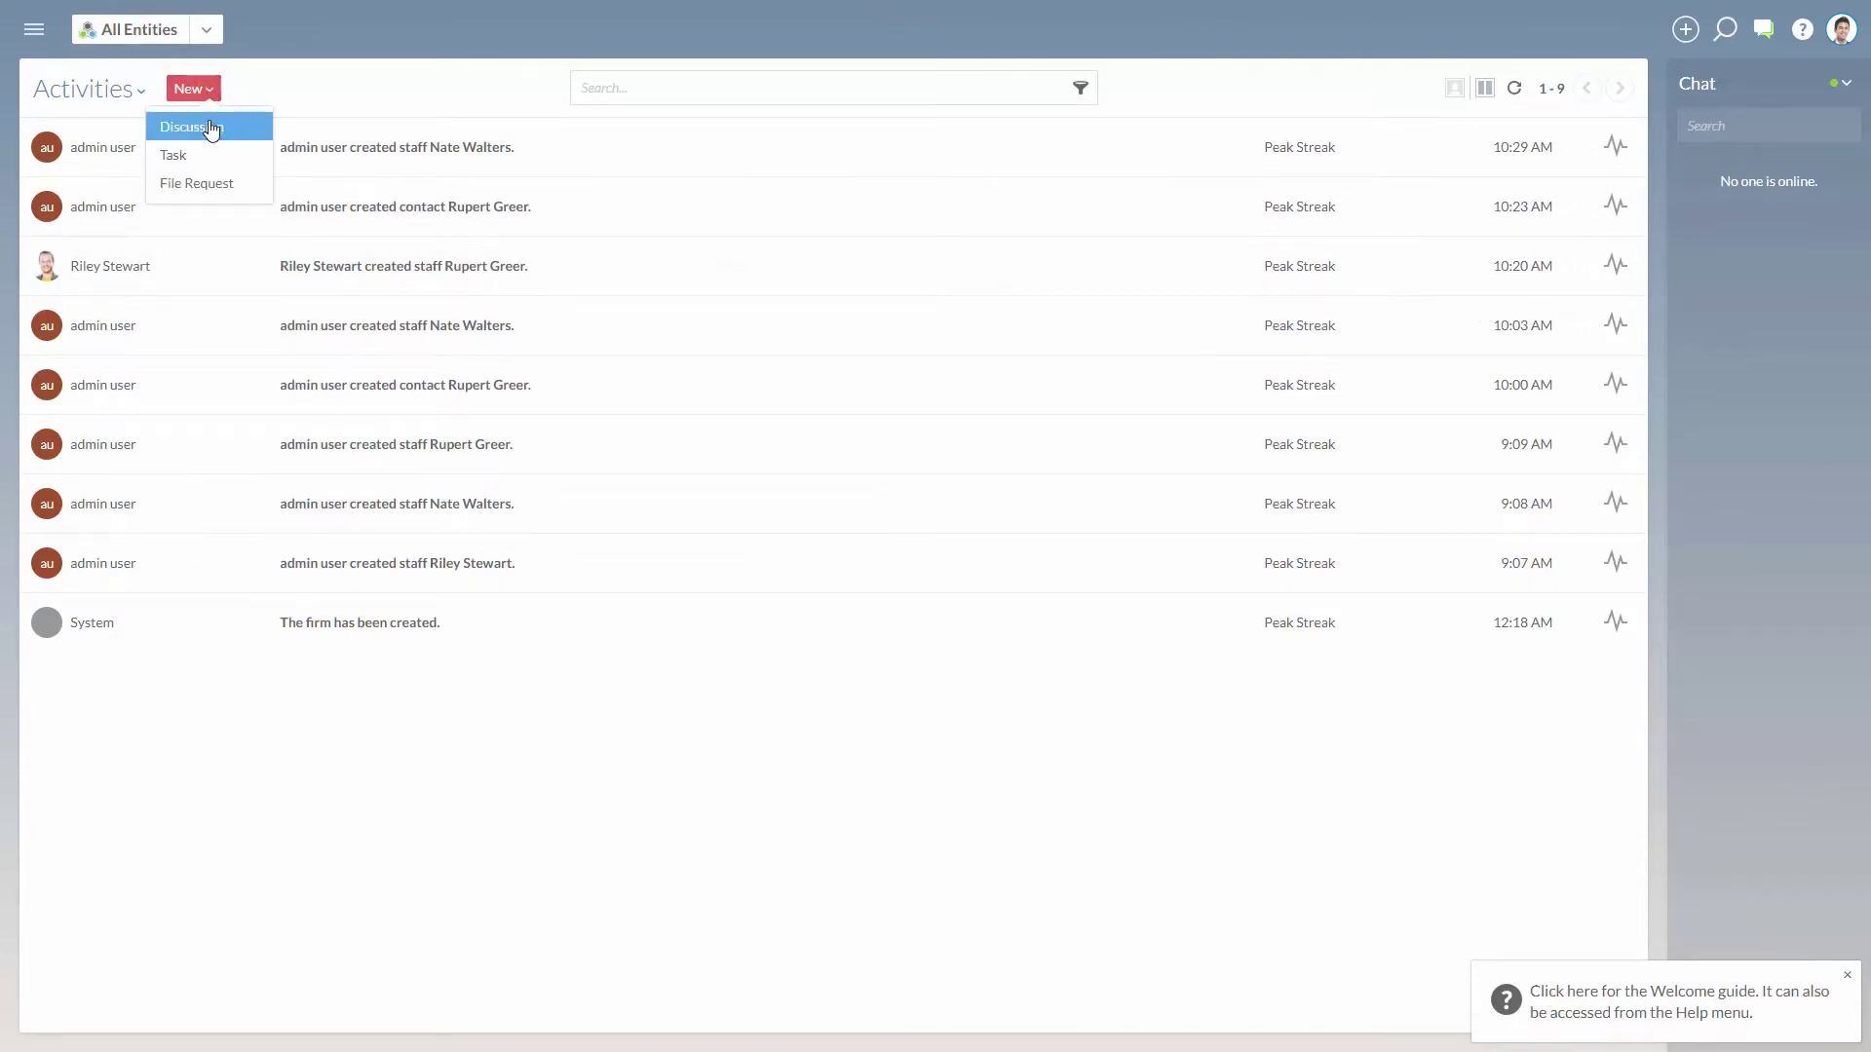
{"action": "left_click", "coordinate": [209, 128]}
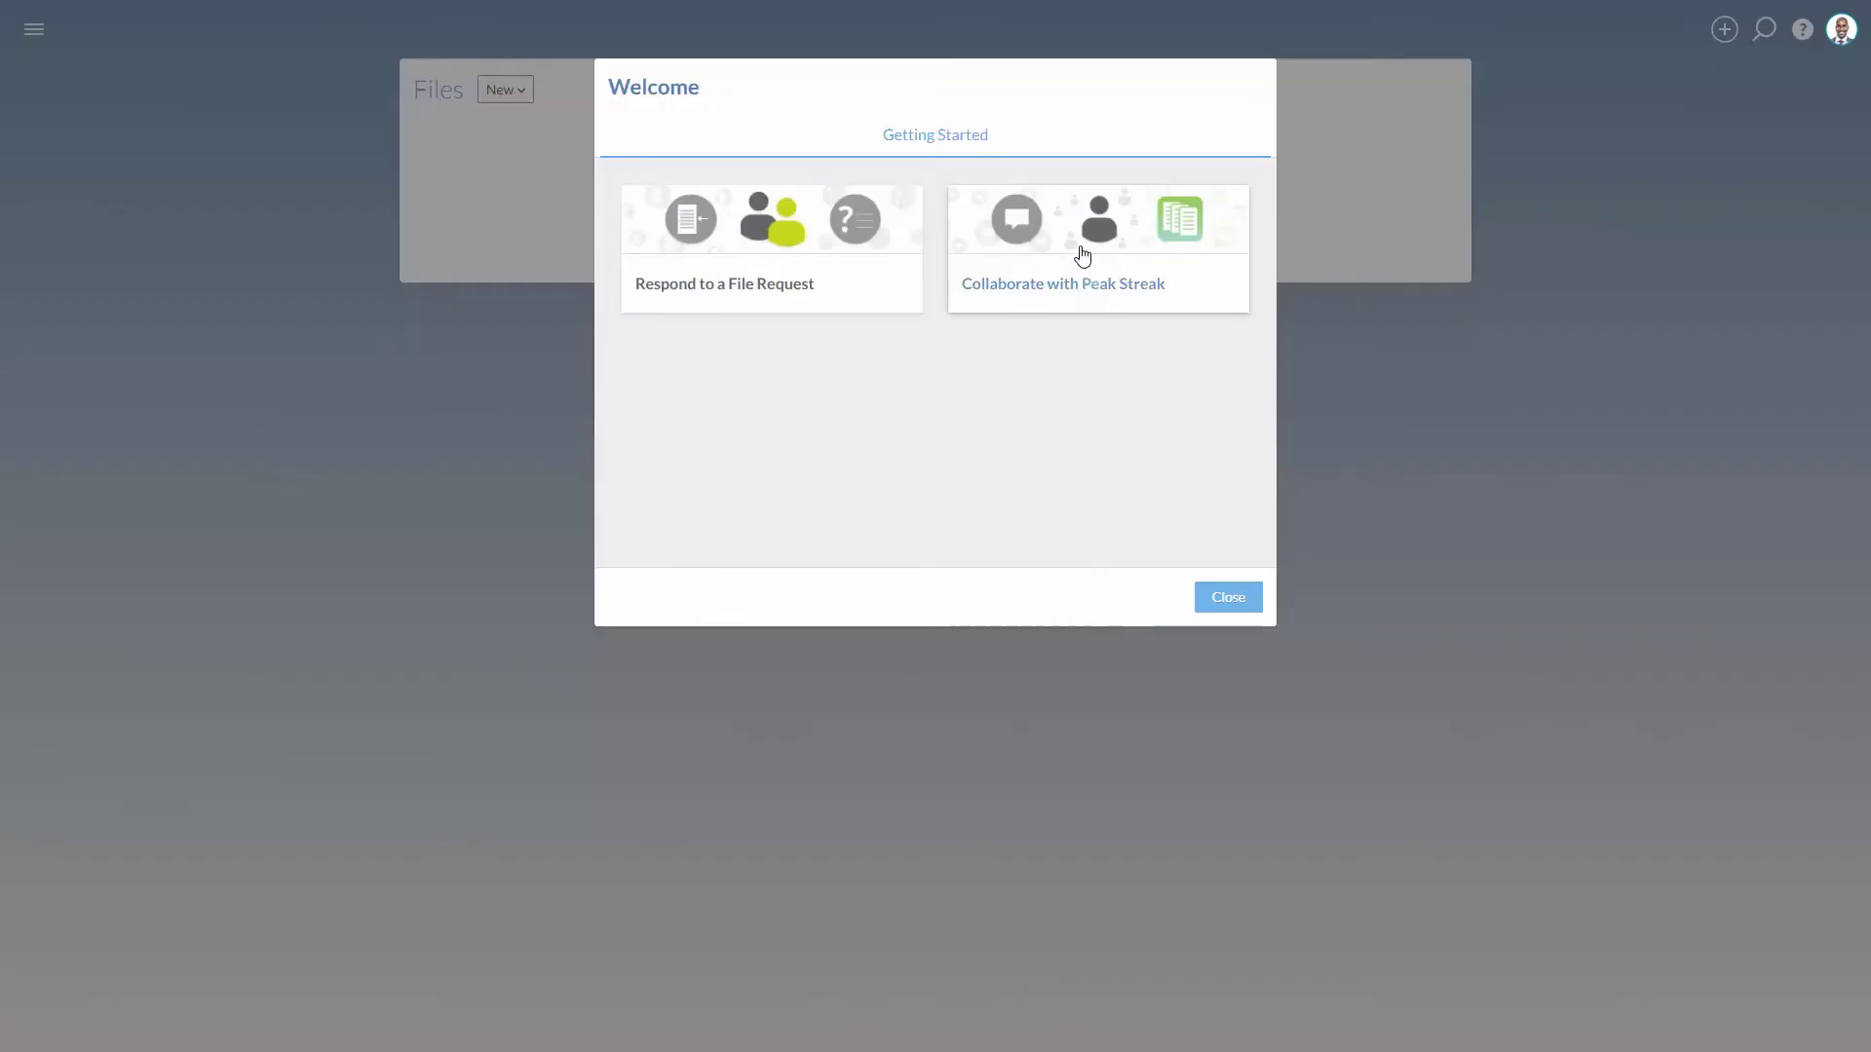
- From the Collaborate with Peak Streak tip, start a new Discussion in Activities
{"action": "left_click", "coordinate": [1082, 255]}
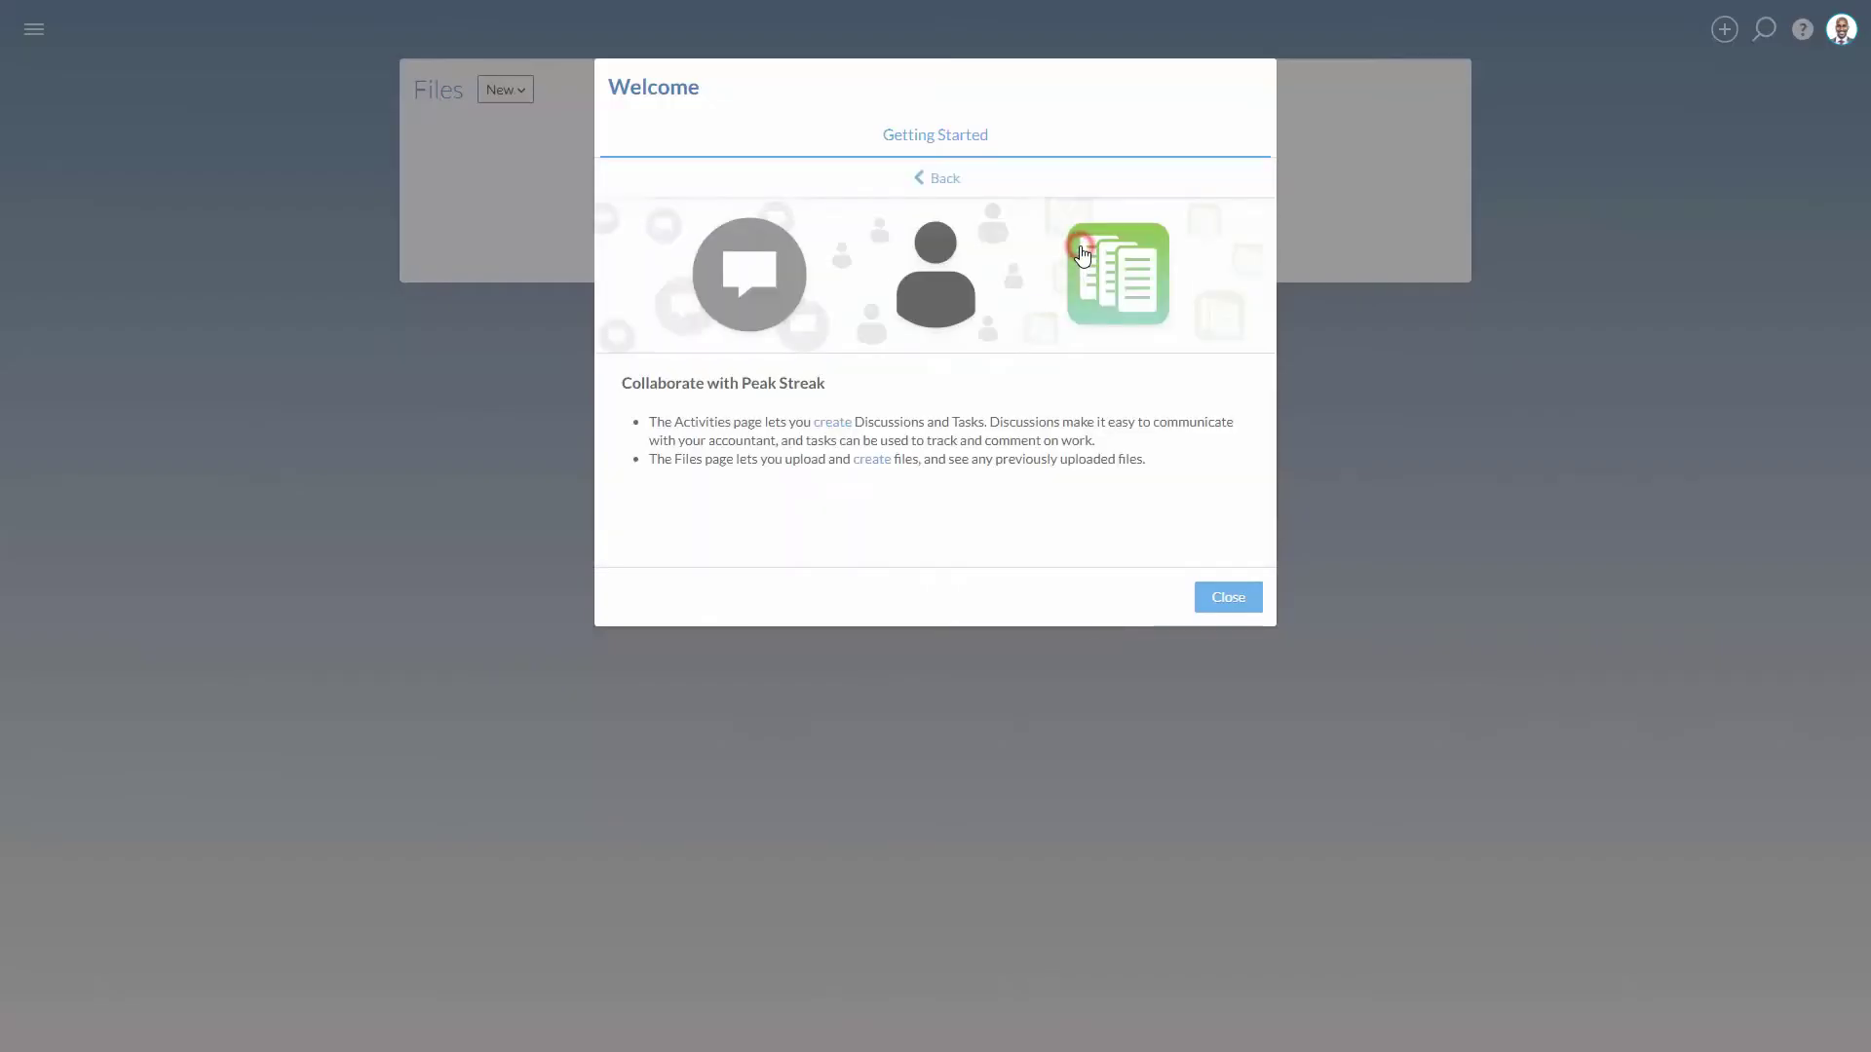
{"action": "left_click", "coordinate": [835, 421]}
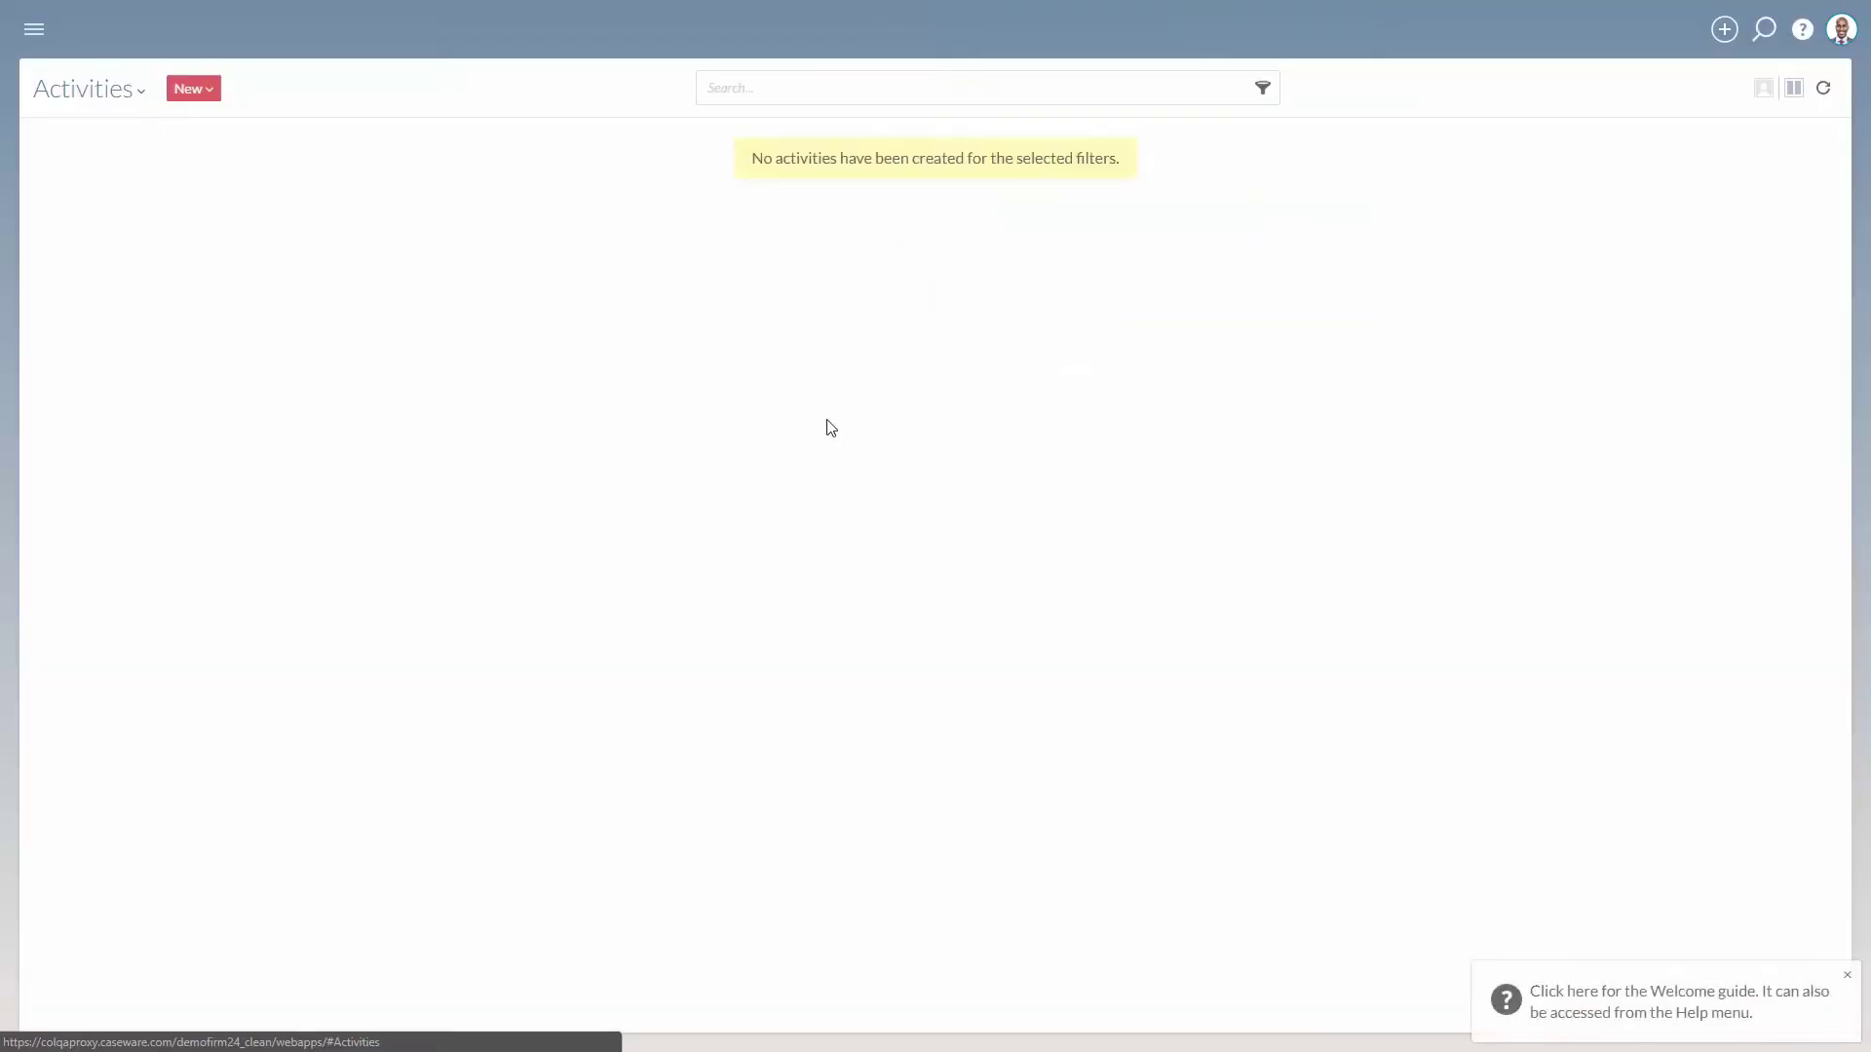
{"action": "left_click", "coordinate": [207, 81]}
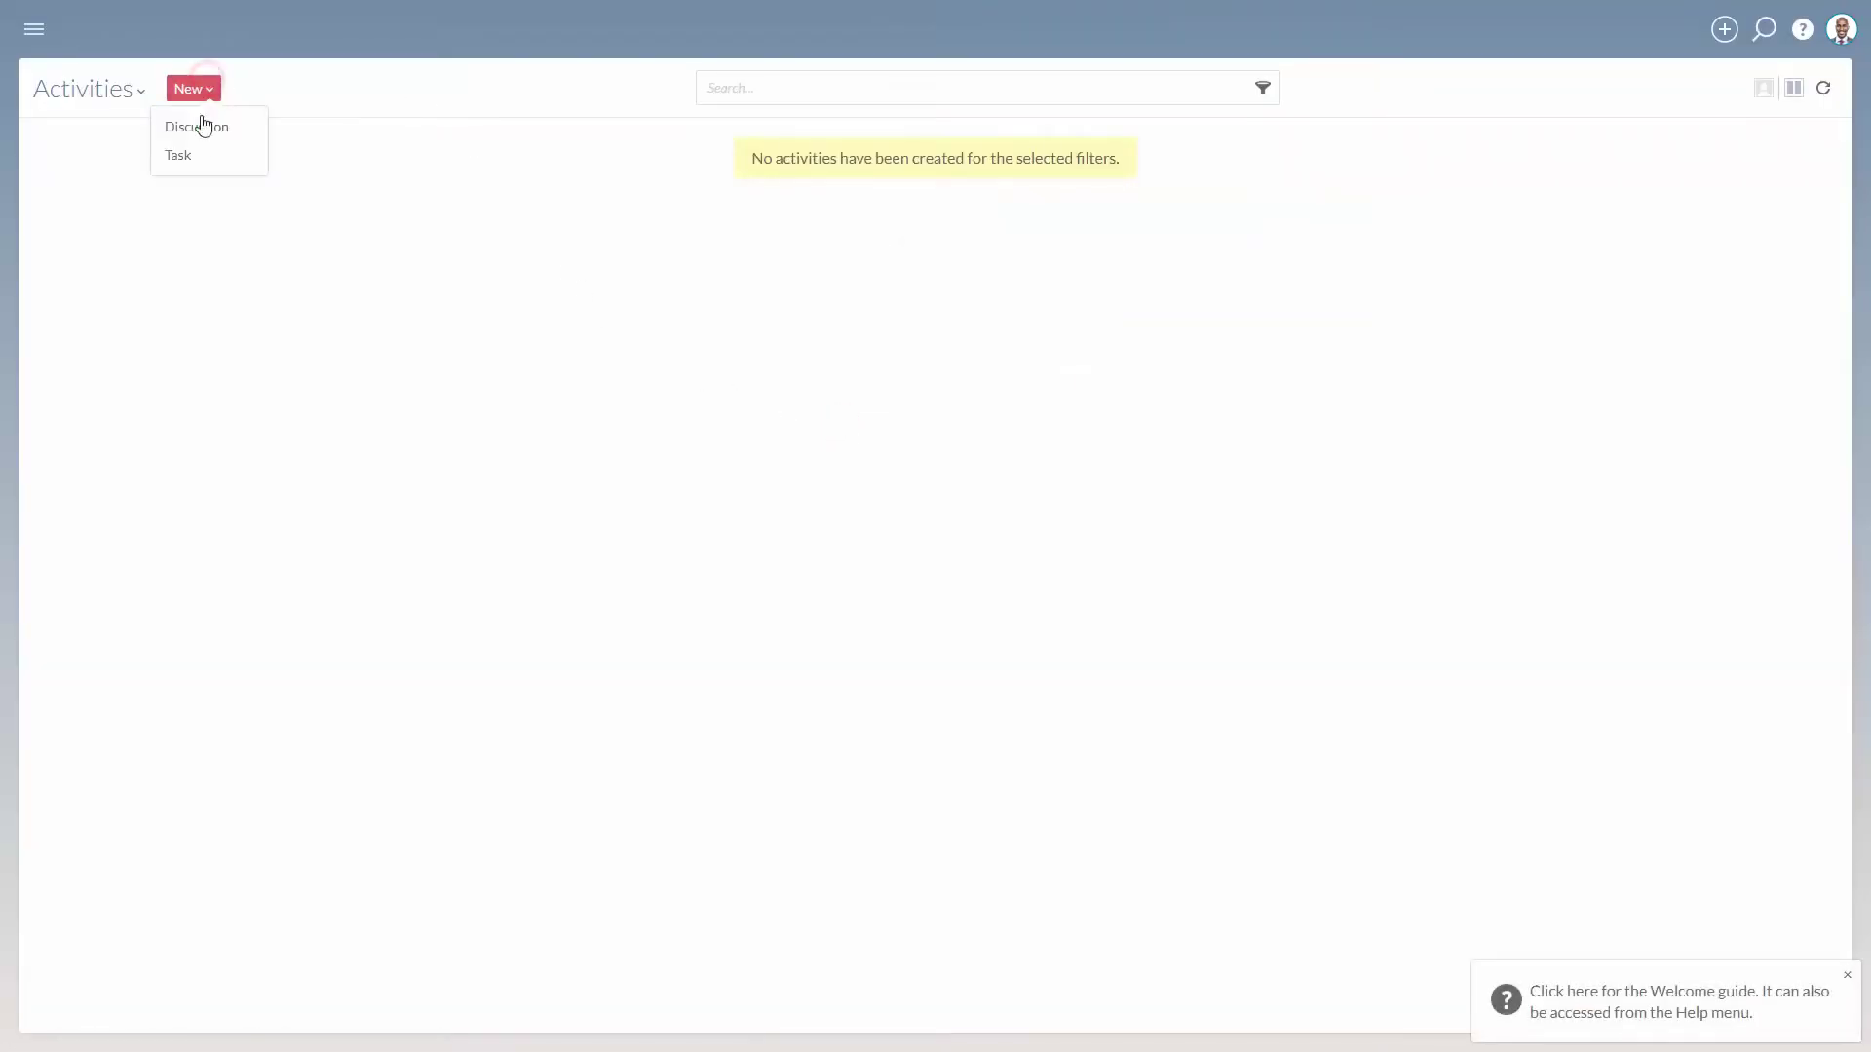
{"action": "left_click", "coordinate": [196, 126]}
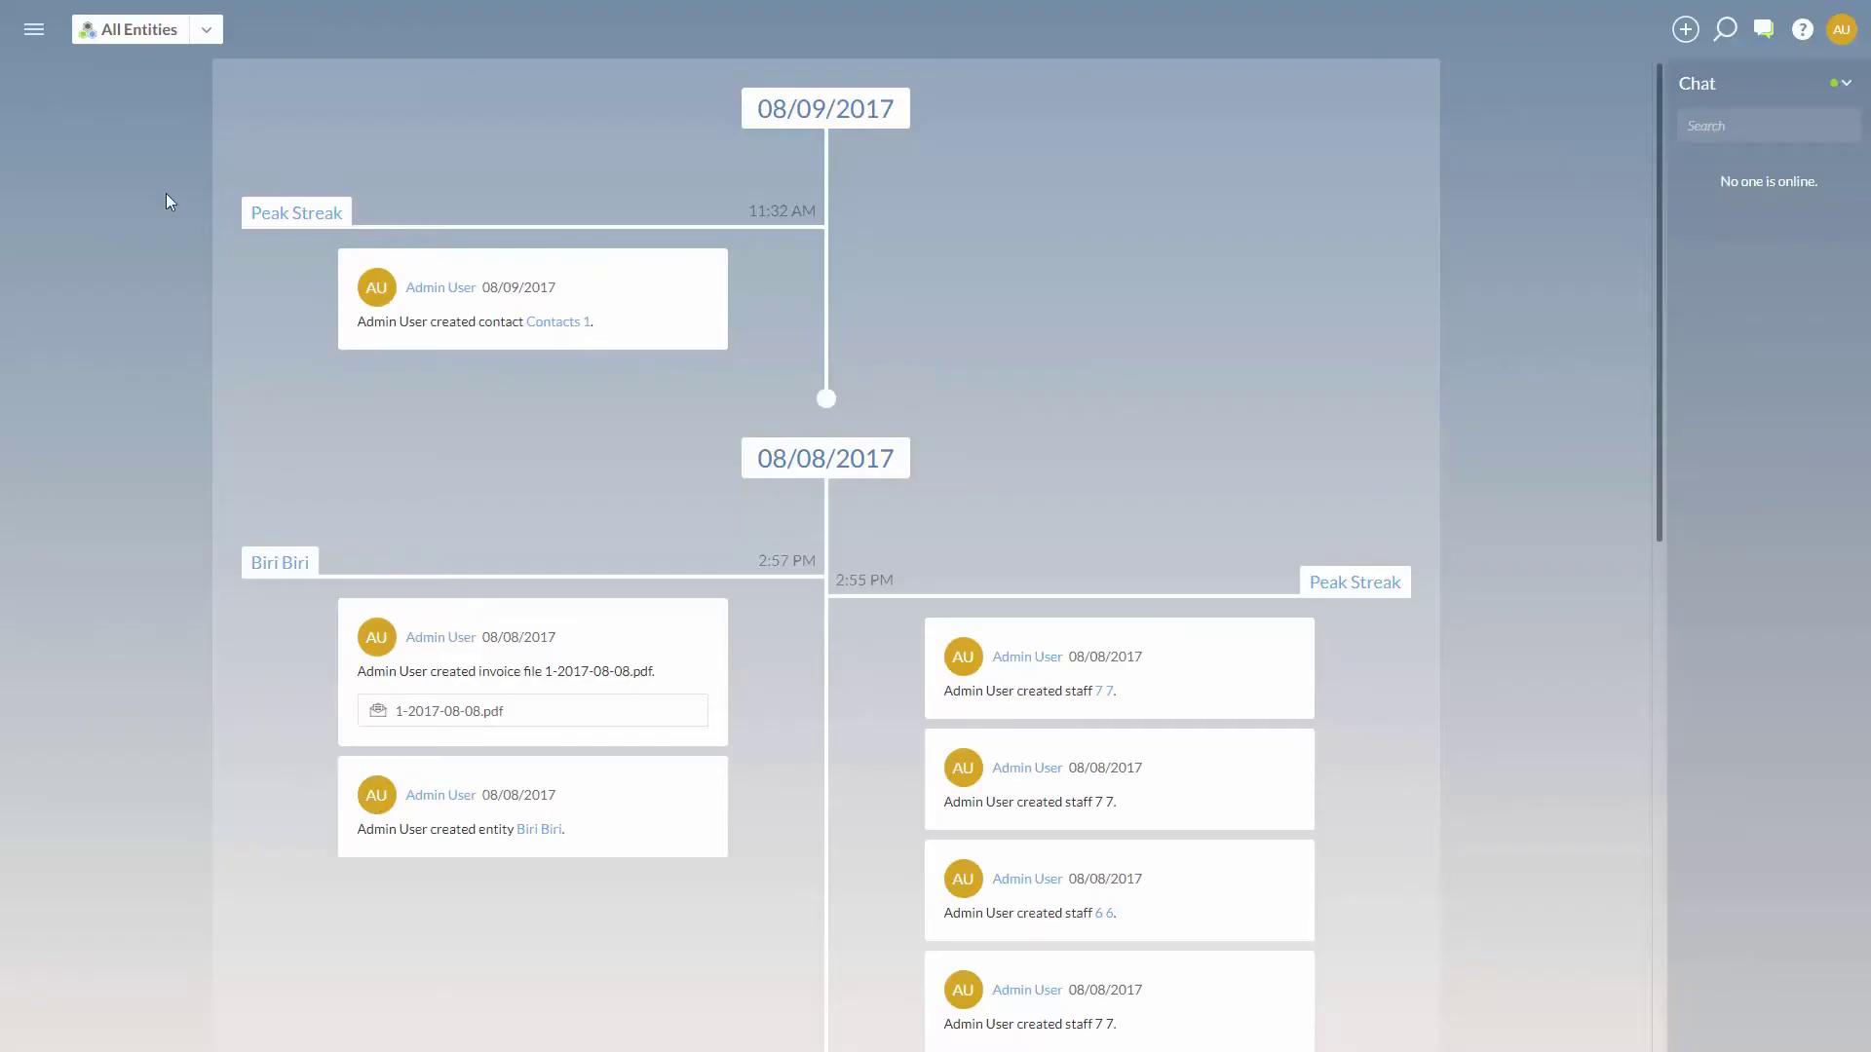
- Bring up the main navigation menu of the firm site
{"action": "left_click", "coordinate": [38, 41]}
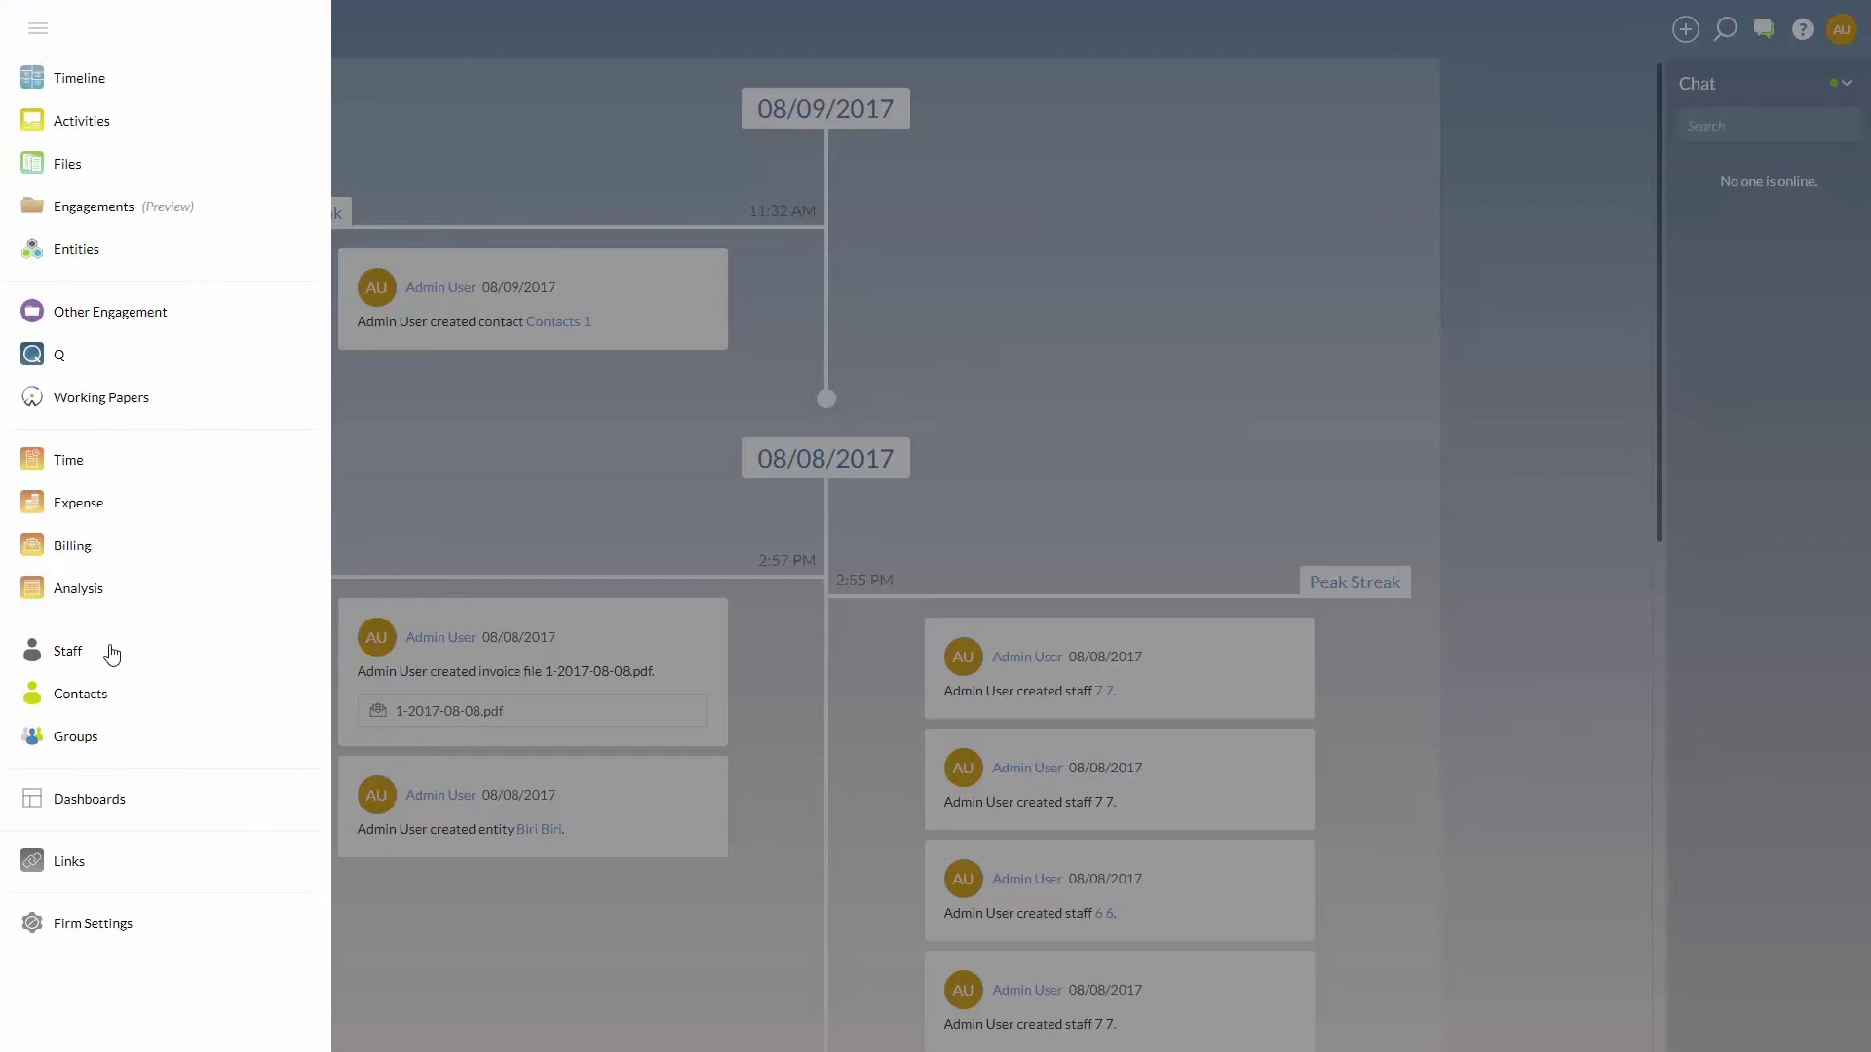
- Show the Cloud Billing licence summary under Firm Settings > System
{"action": "left_click", "coordinate": [92, 927]}
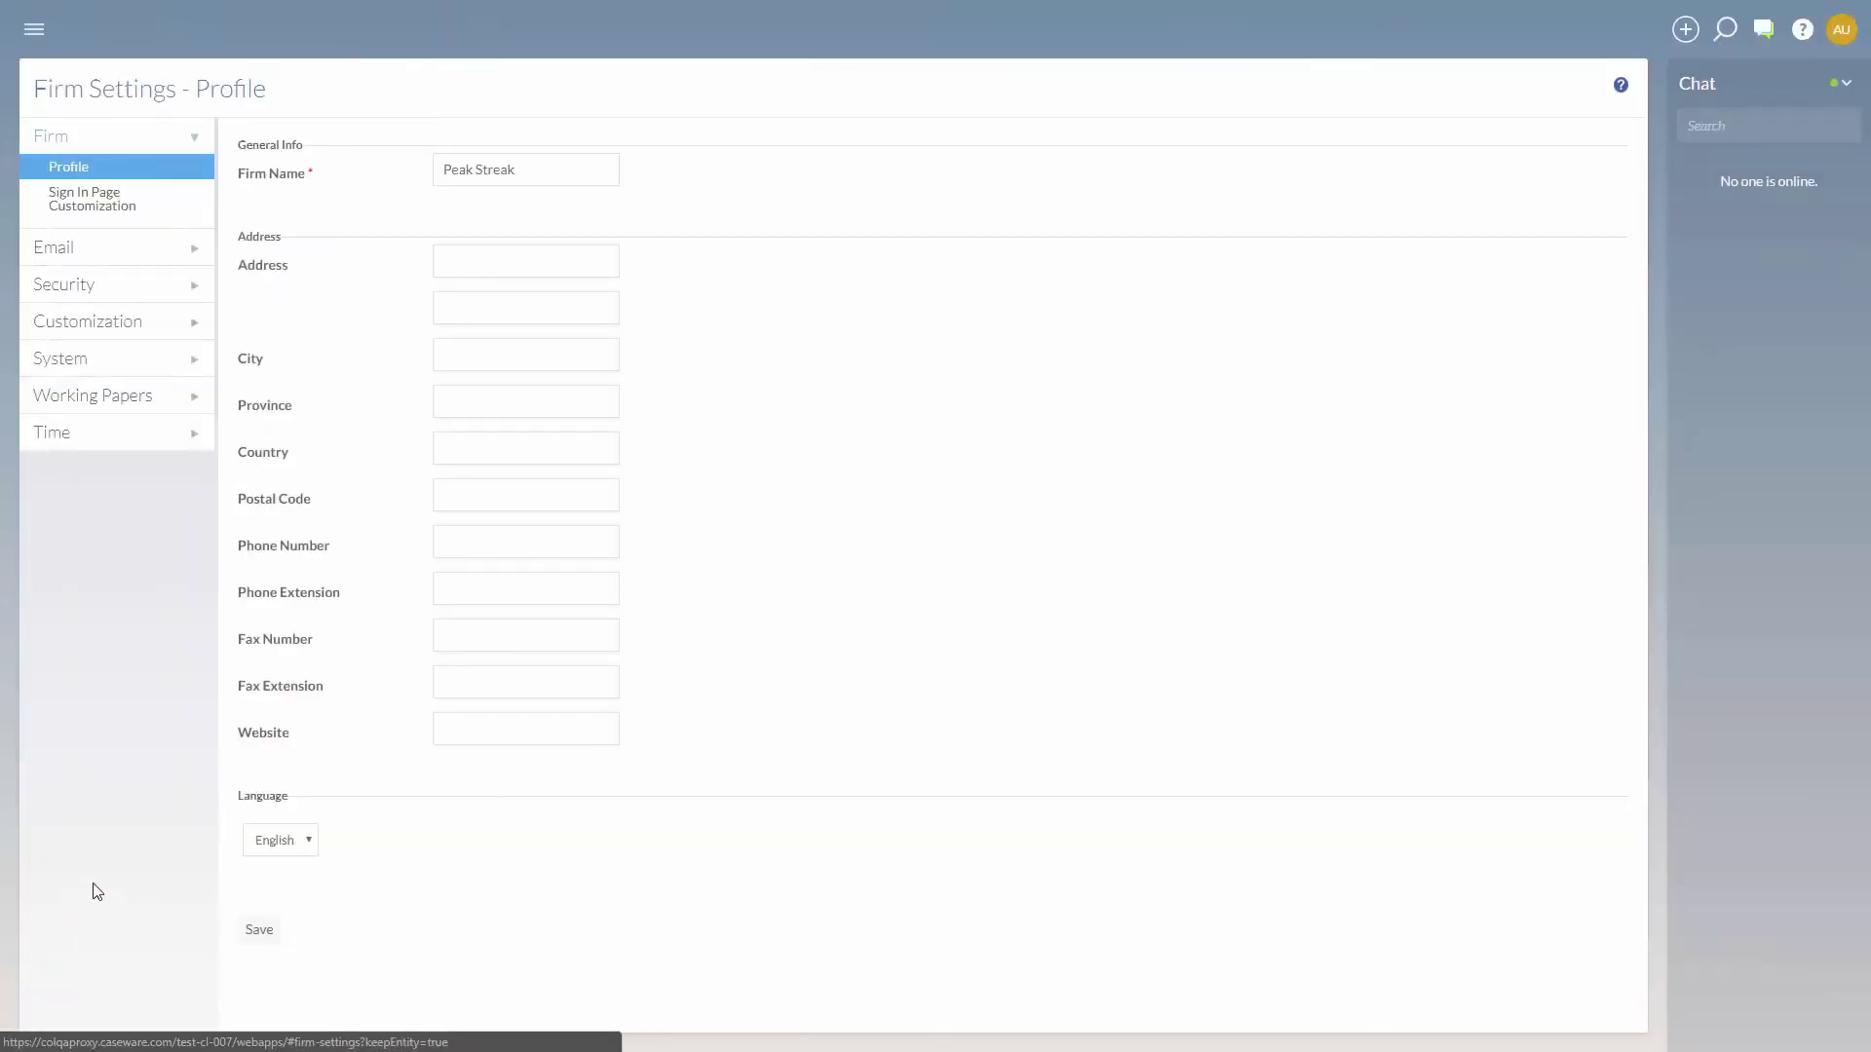
{"action": "left_click", "coordinate": [103, 368]}
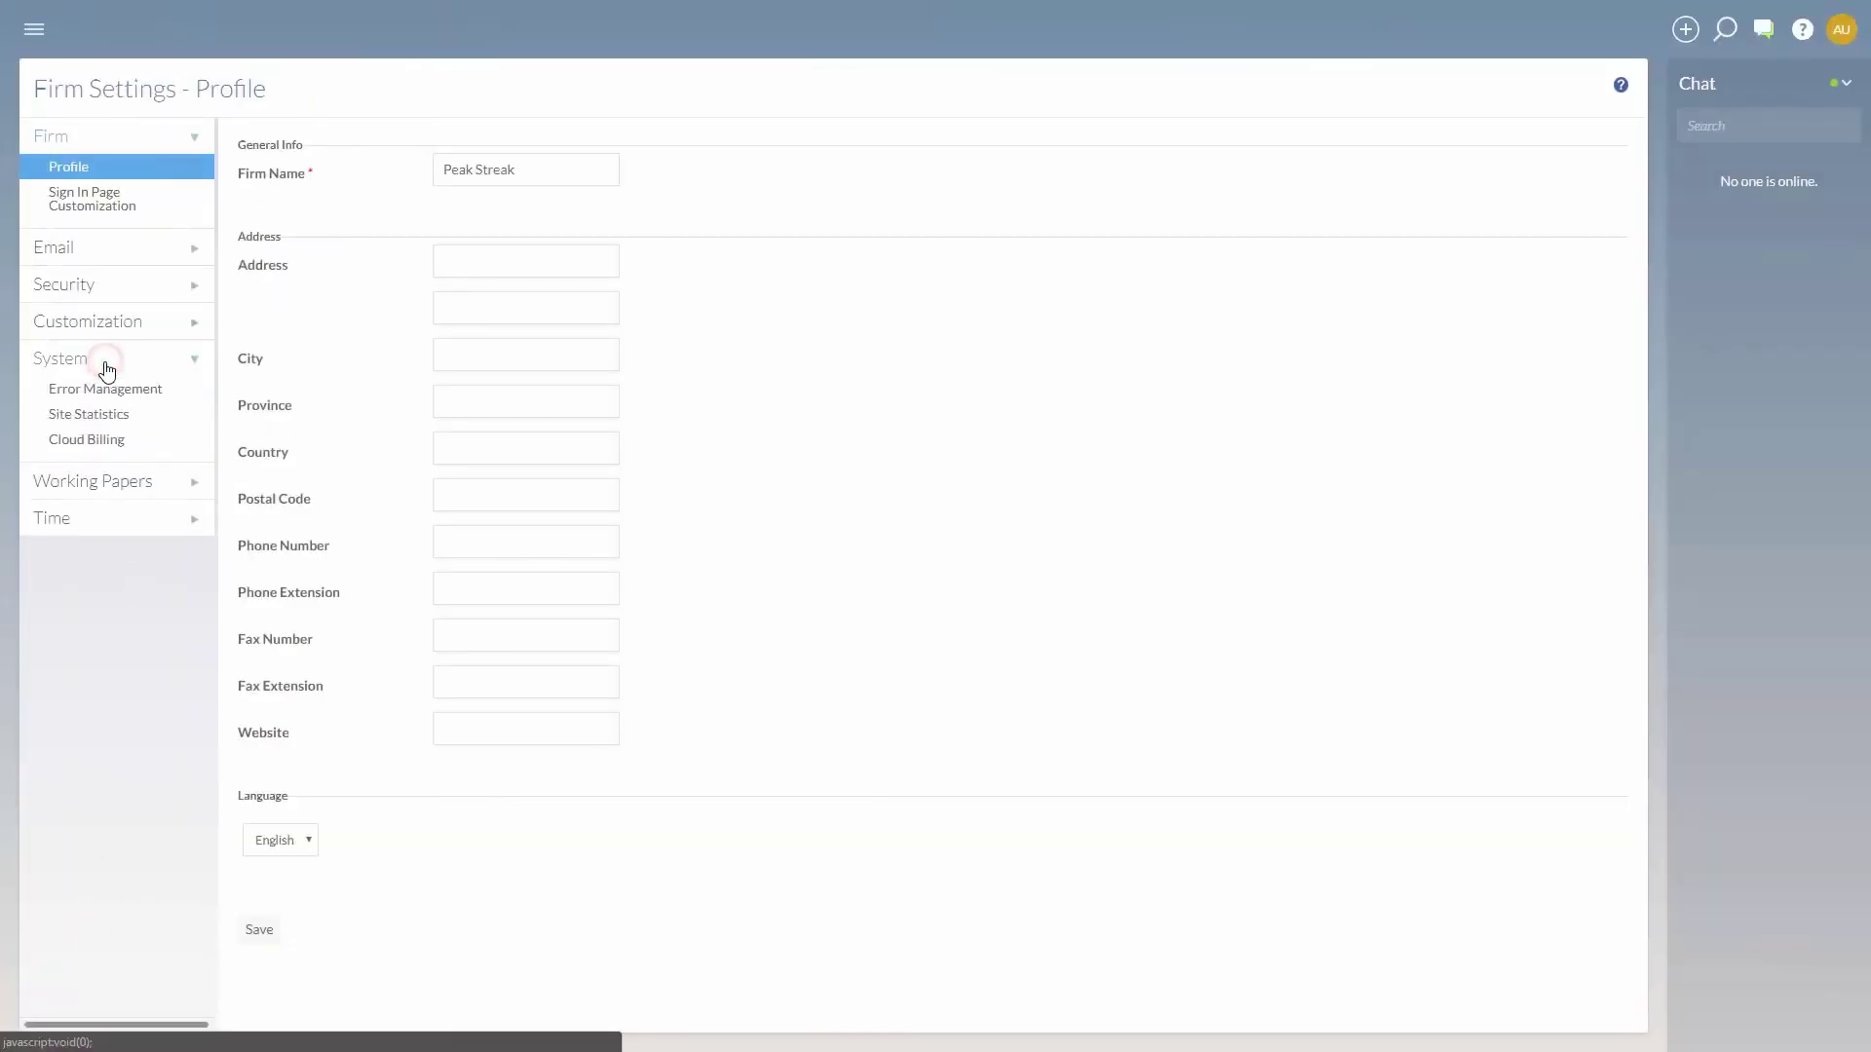
{"action": "left_click", "coordinate": [88, 441]}
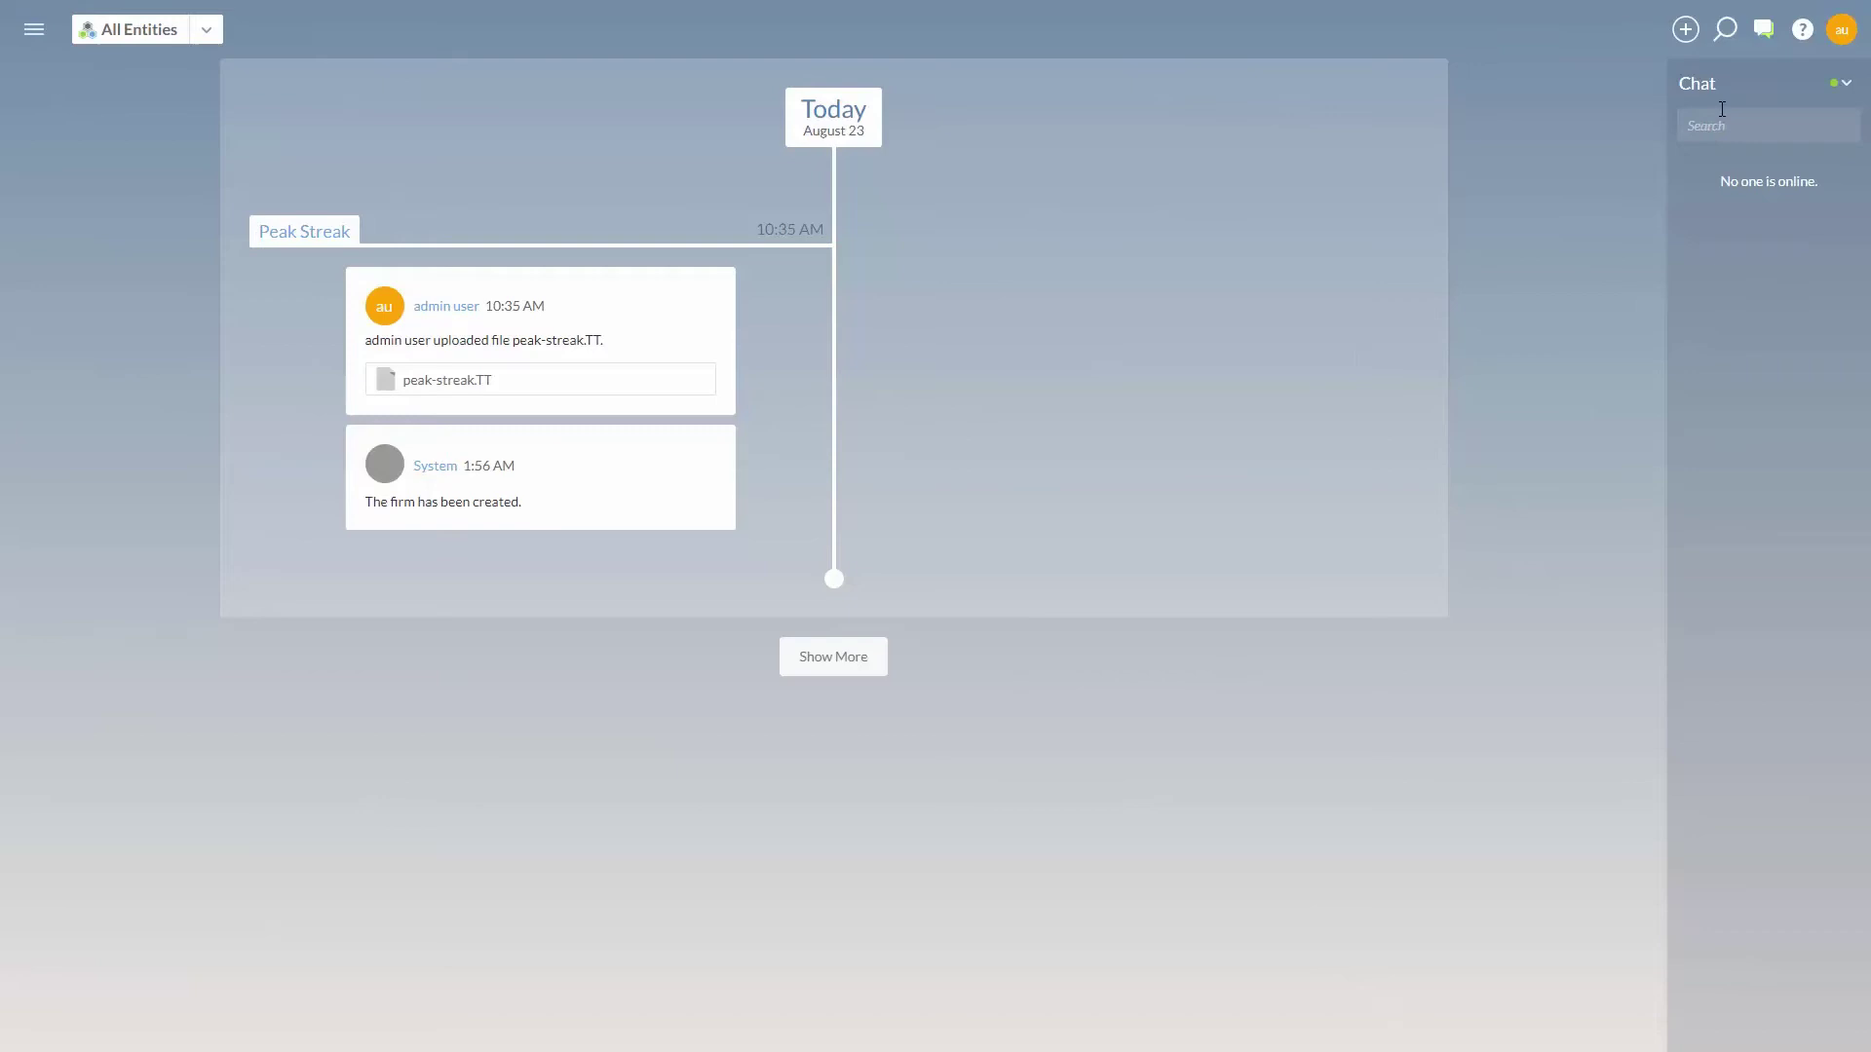
- View Cloud Status and expand the Asia Pacific (AP) and North America (US) services
{"action": "left_click", "coordinate": [1802, 30]}
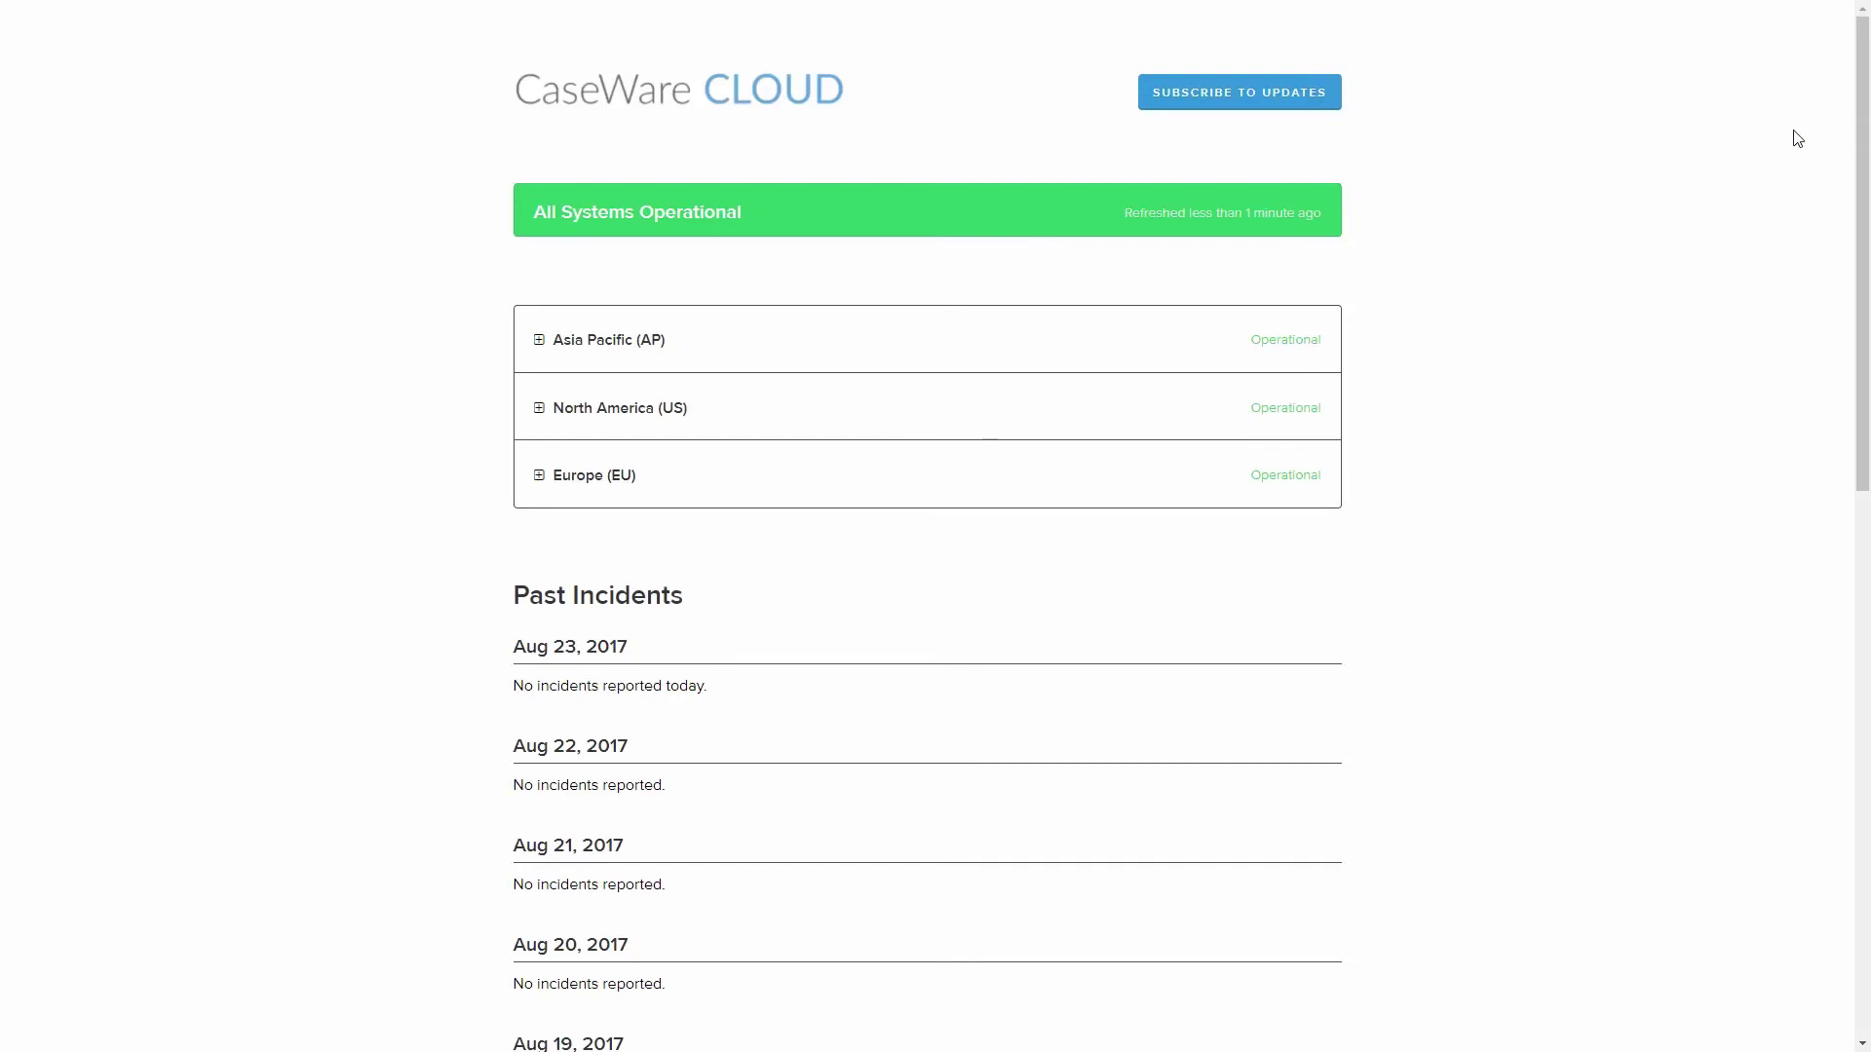
{"action": "left_click", "coordinate": [590, 350]}
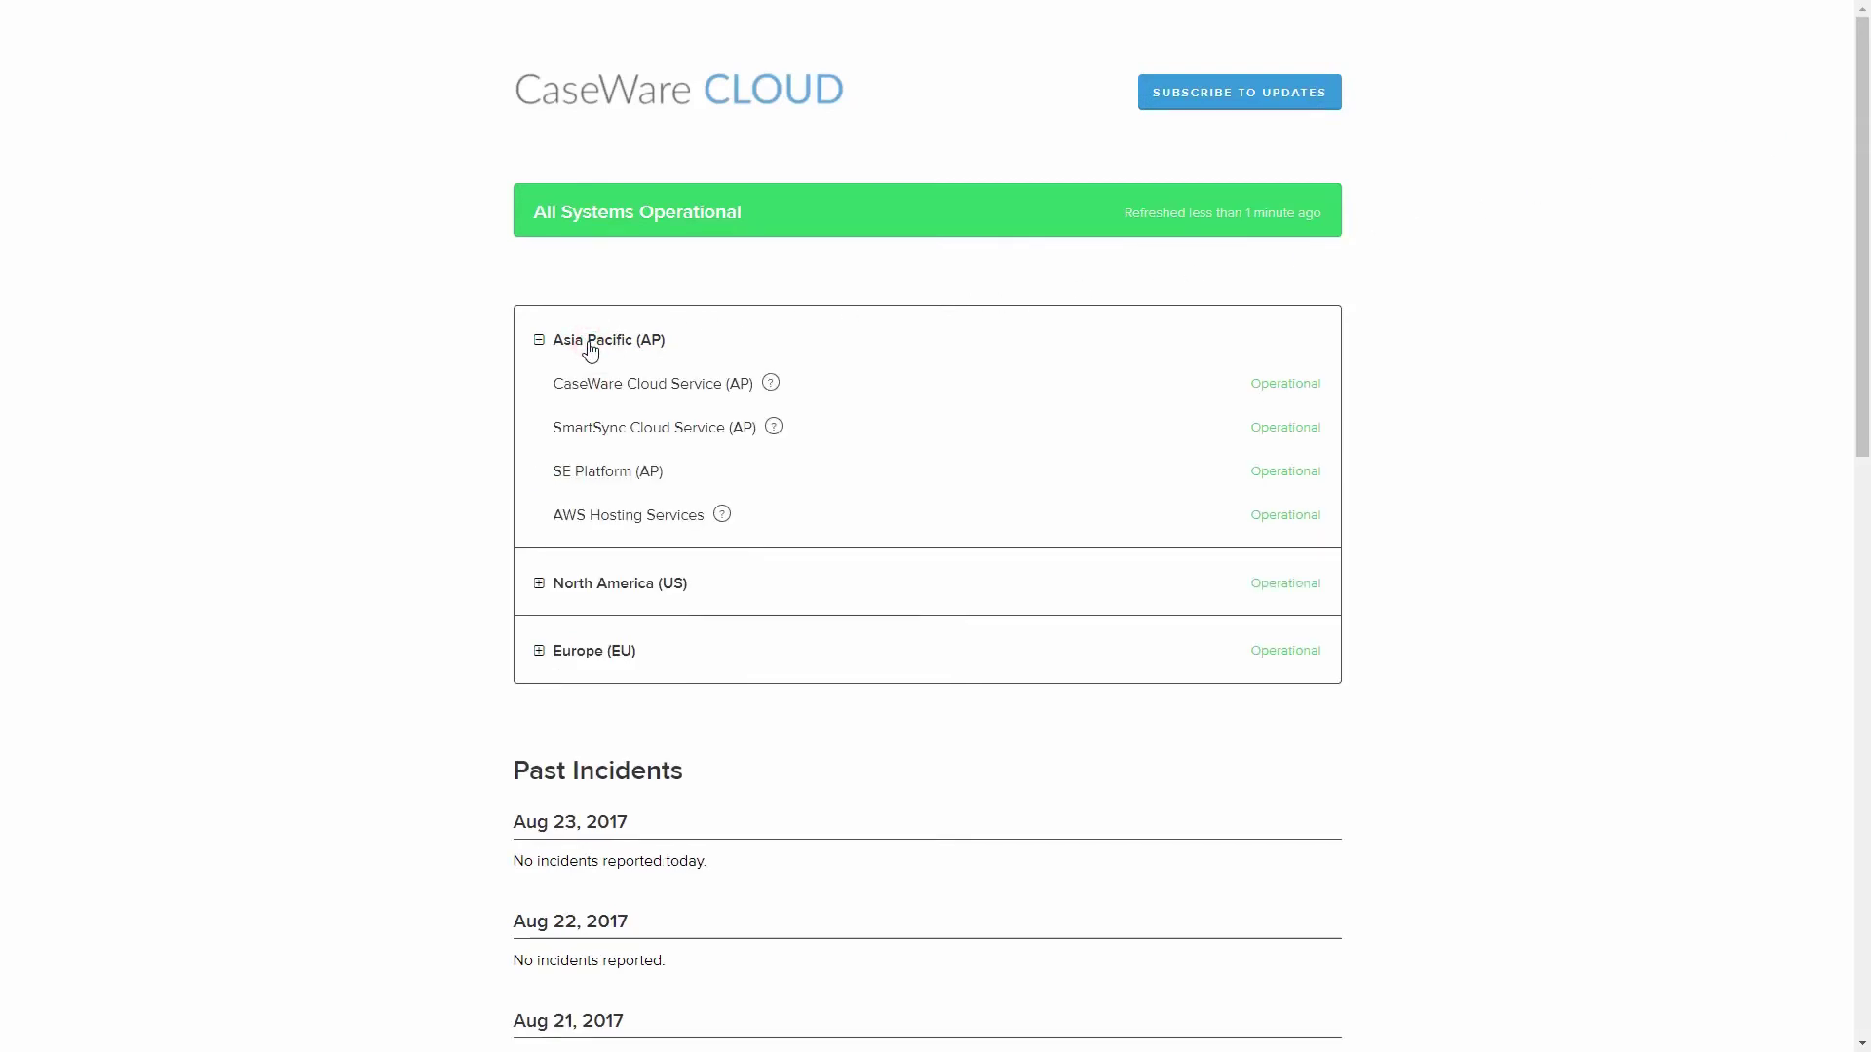
{"action": "left_click", "coordinate": [596, 586]}
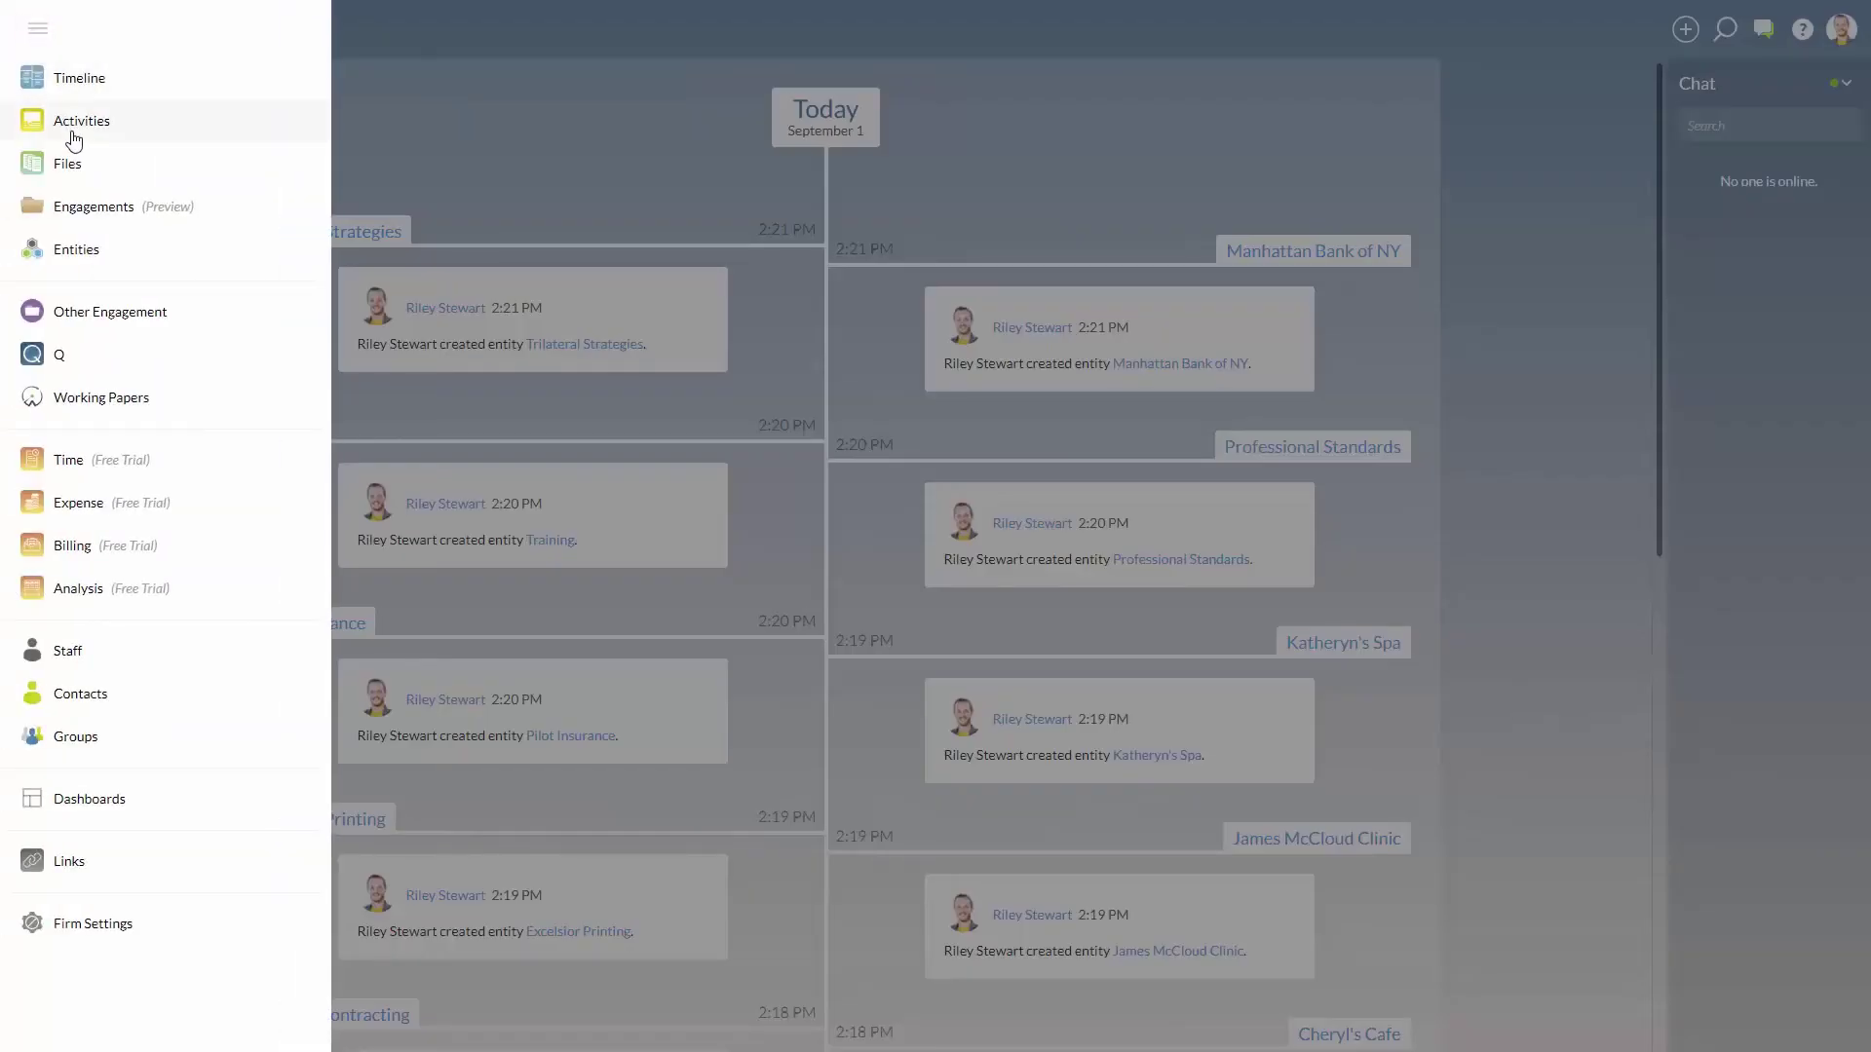
- Filter the Activities list to show only Subscription Notifications
{"action": "left_click", "coordinate": [76, 132]}
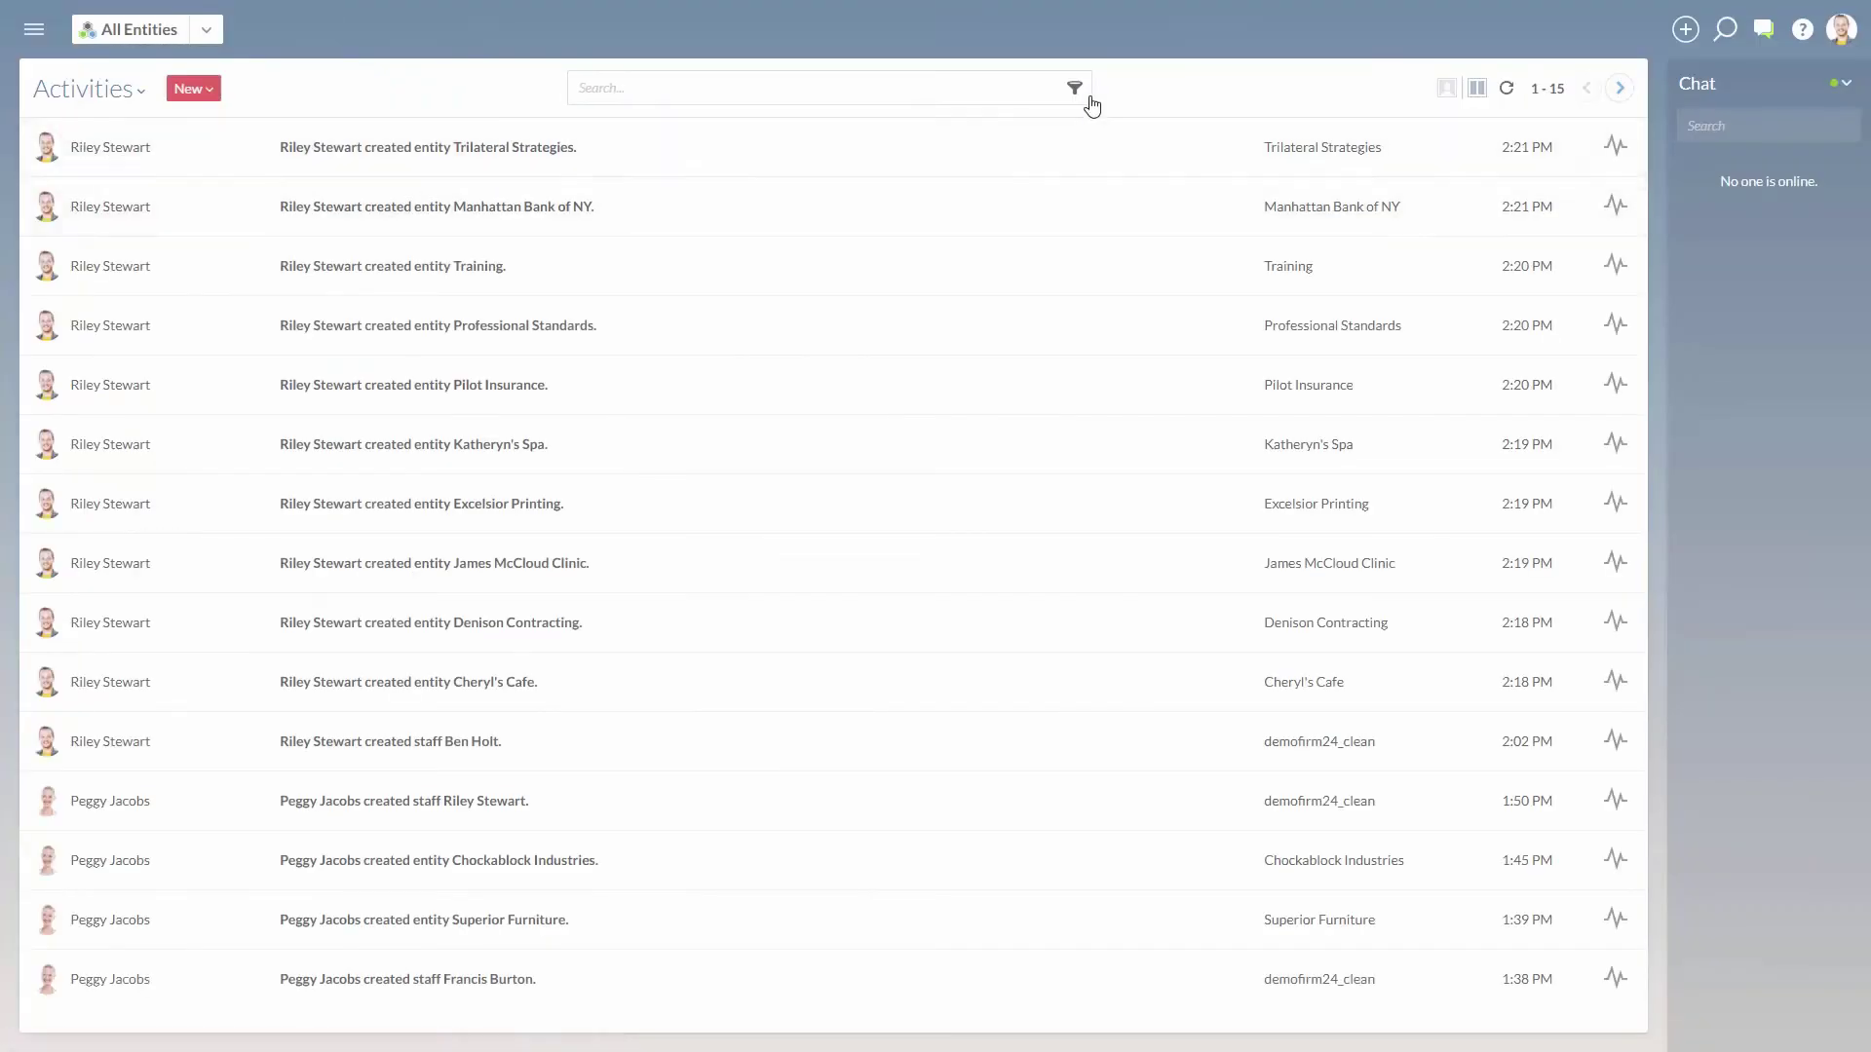
{"action": "left_click", "coordinate": [1077, 91]}
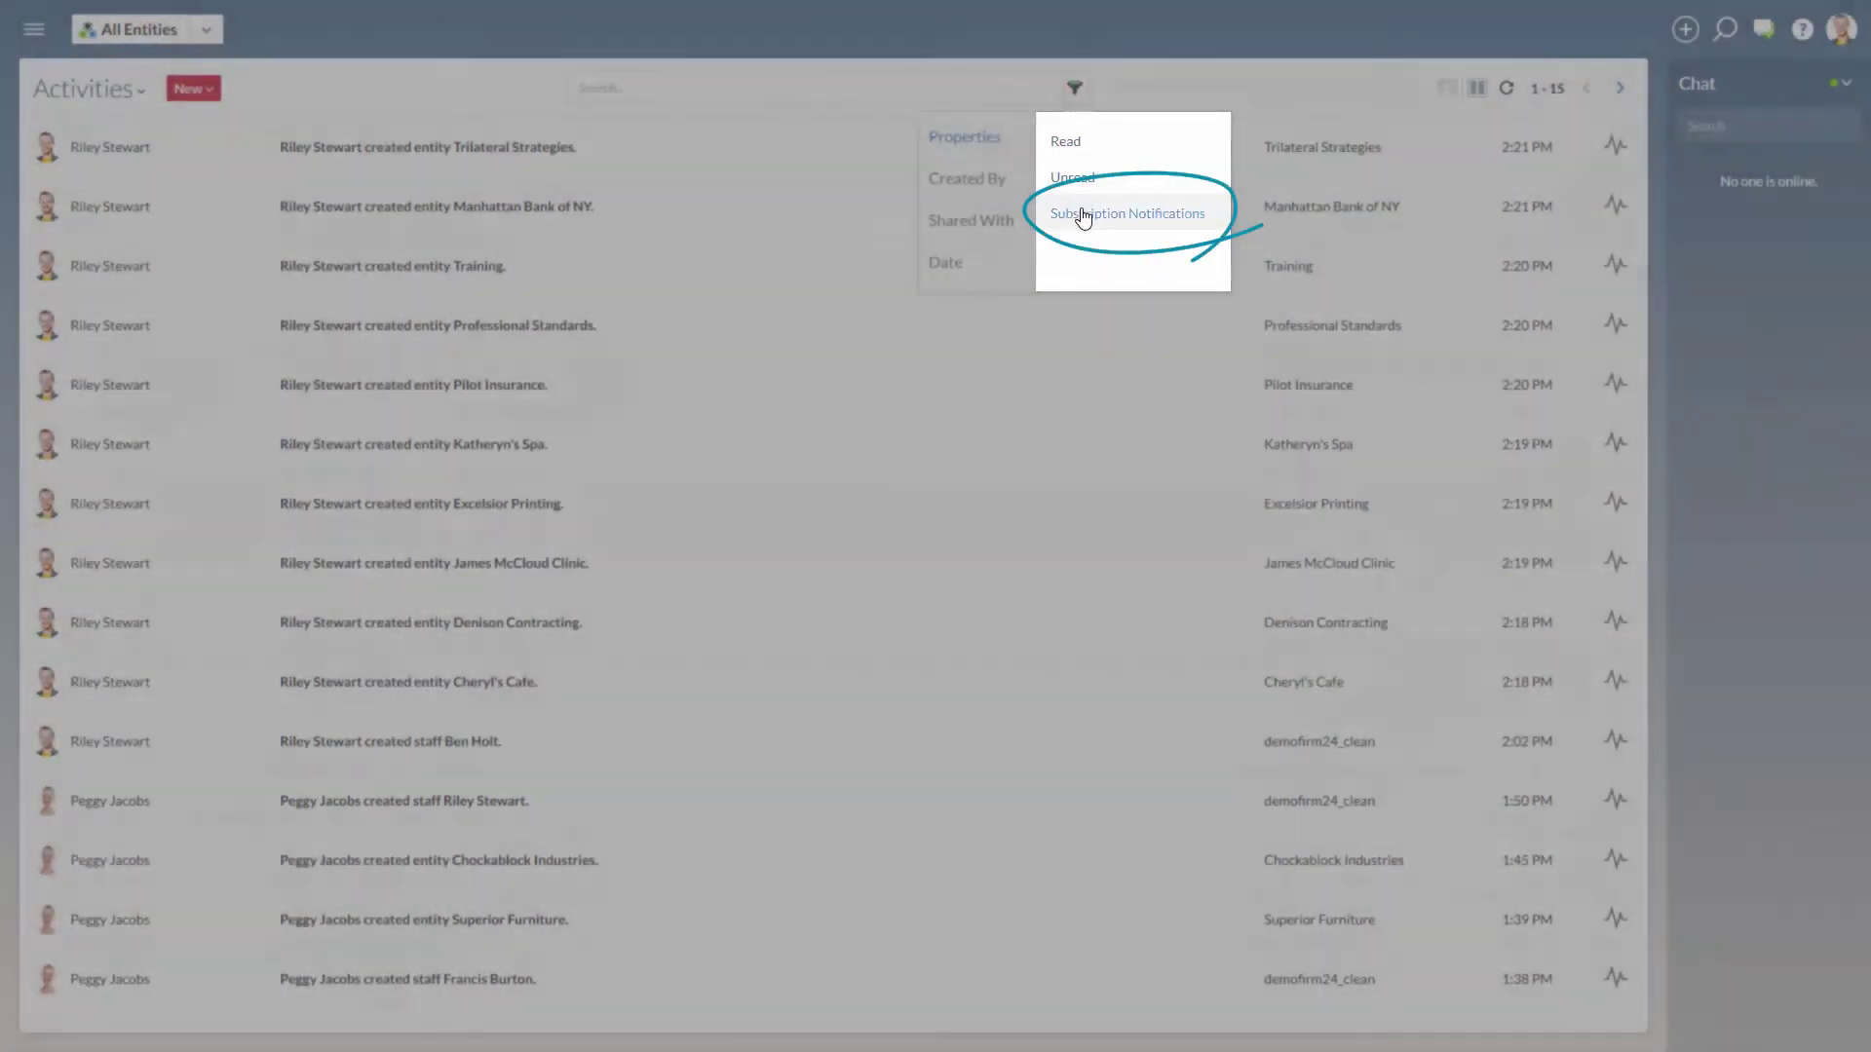
{"action": "left_click", "coordinate": [1082, 218]}
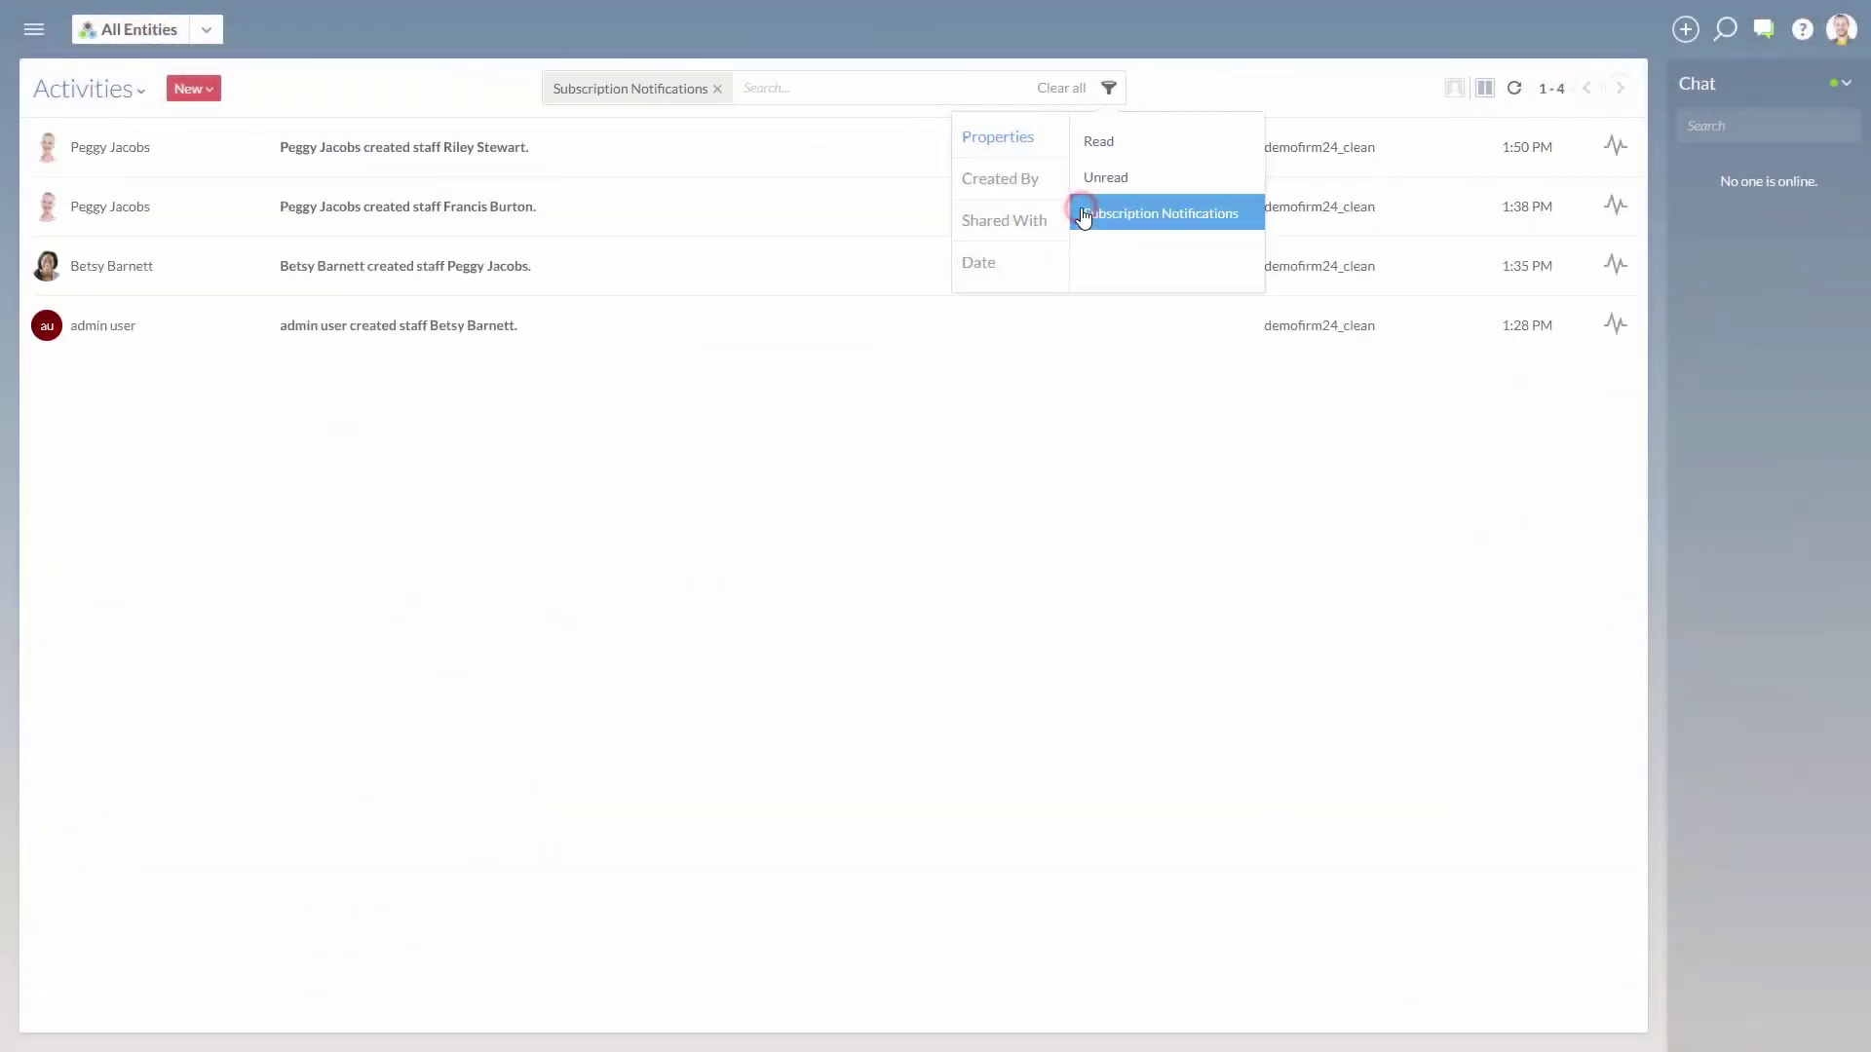
{"action": "left_click", "coordinate": [1202, 92]}
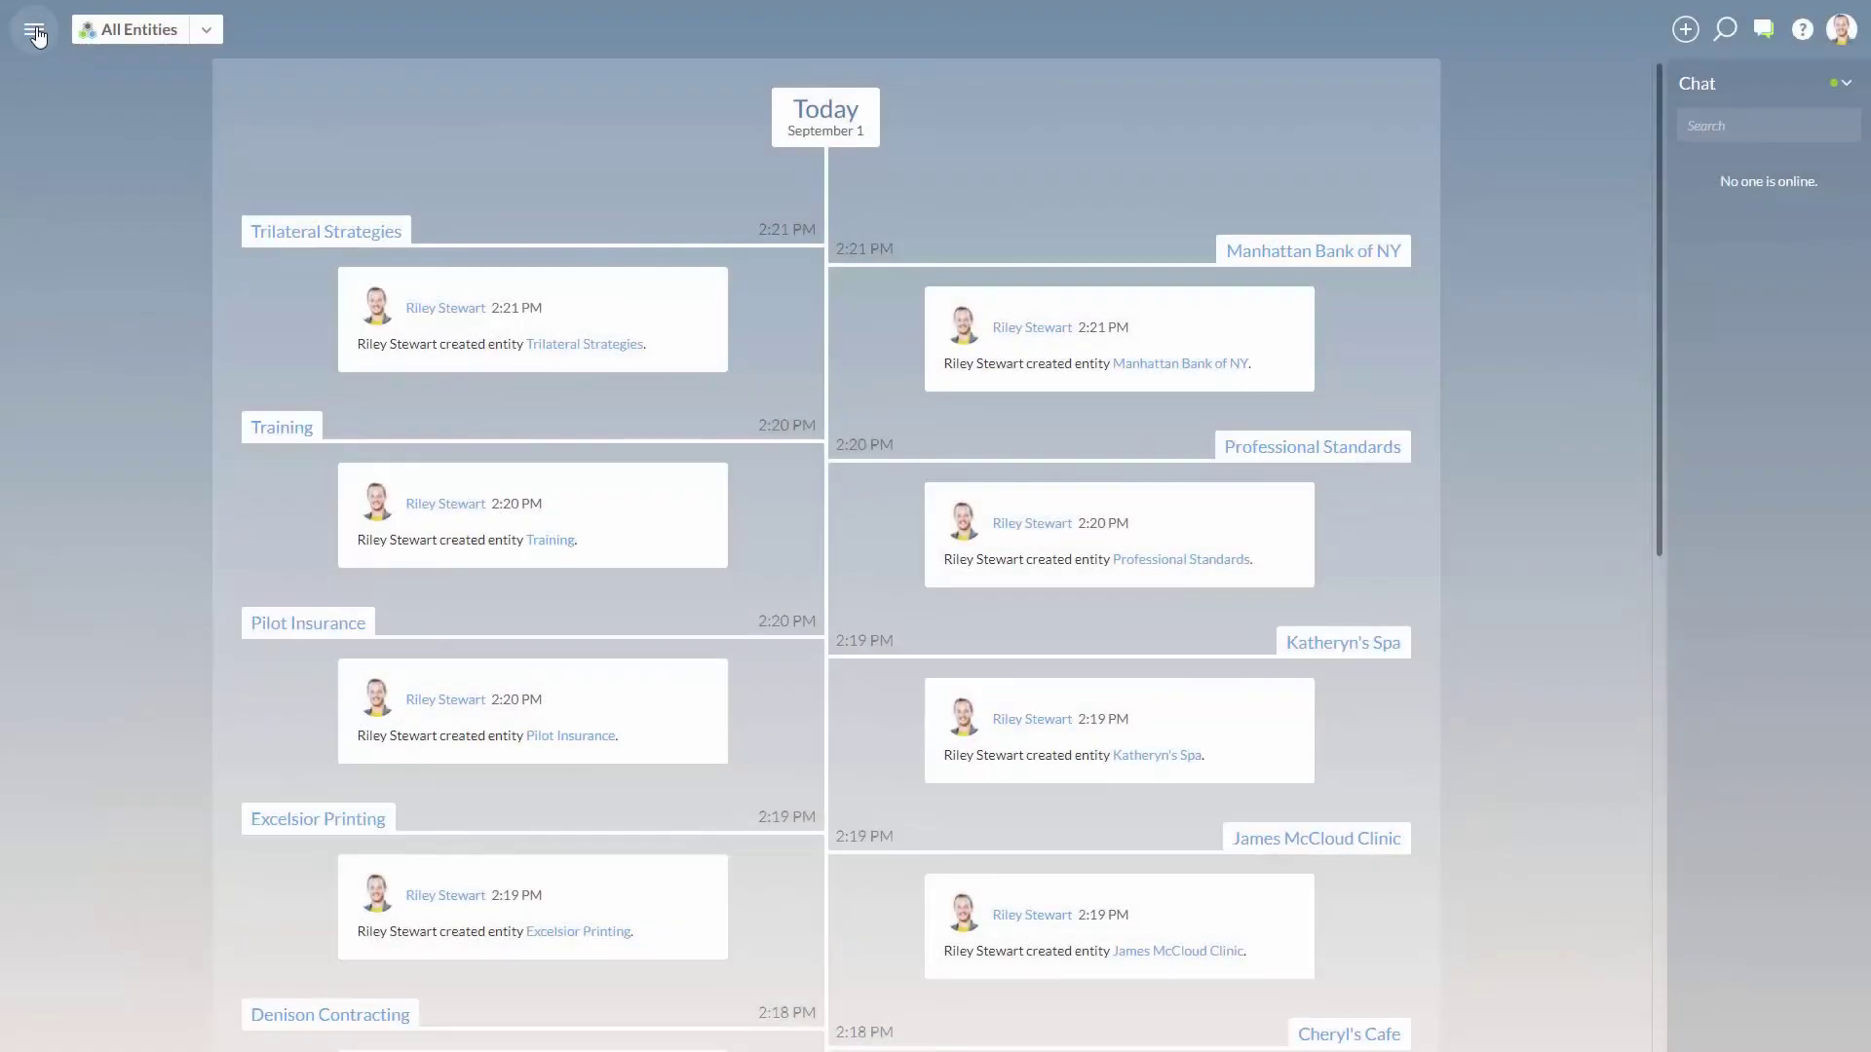
- Subscribe to Katheryn's Spa in Entities and sort subscribed entities first
{"action": "left_click", "coordinate": [33, 30]}
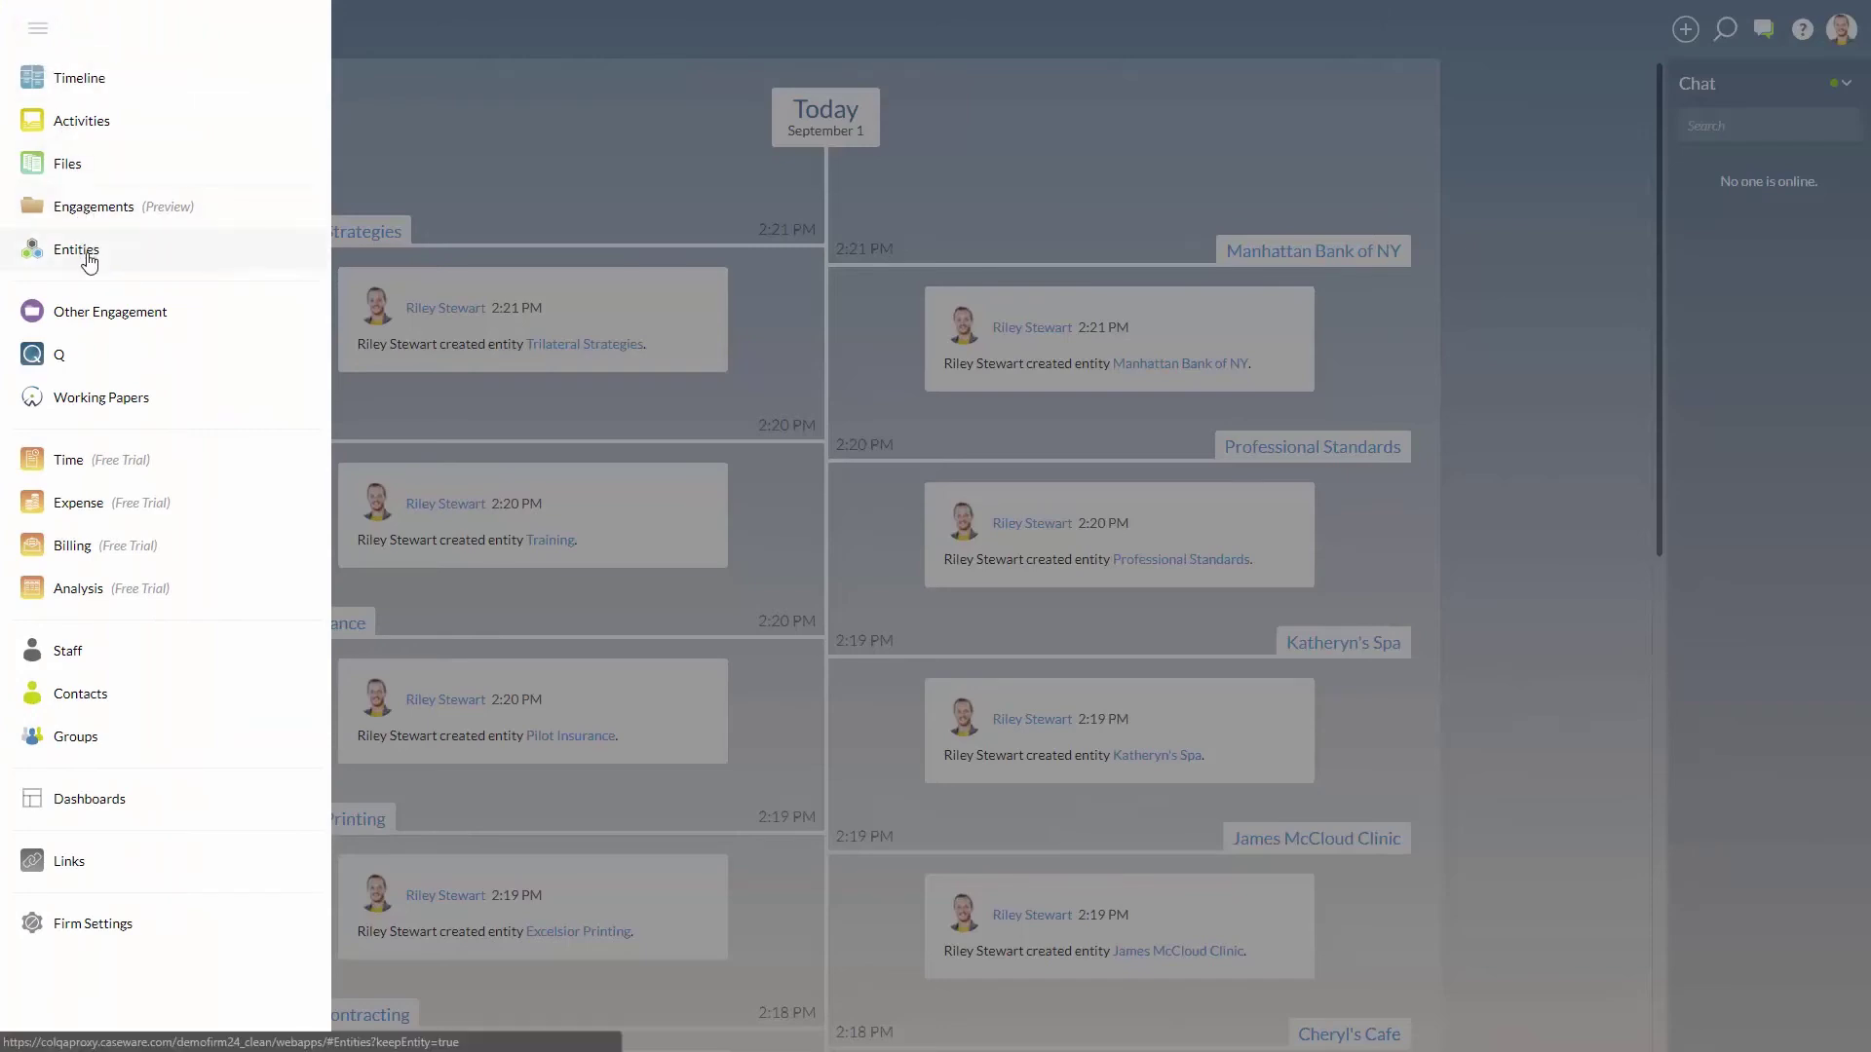
{"action": "left_click", "coordinate": [85, 256]}
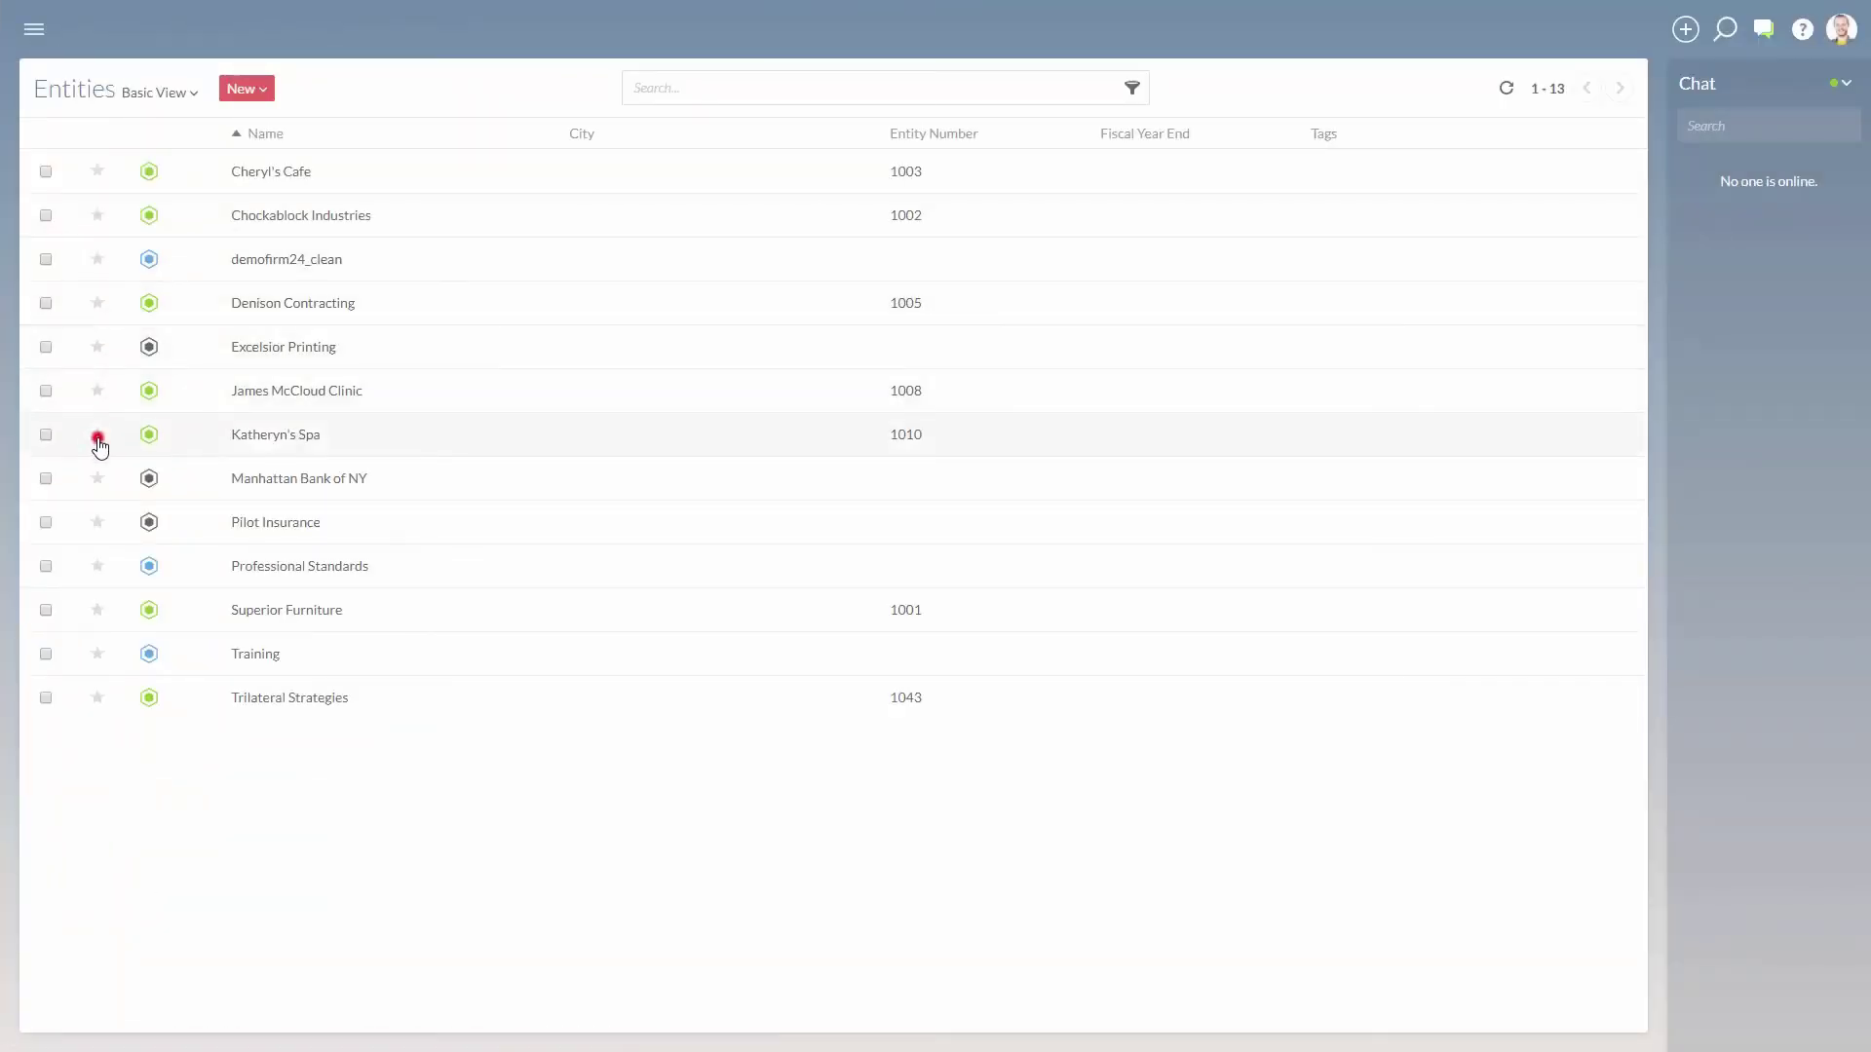
{"action": "left_click", "coordinate": [97, 435]}
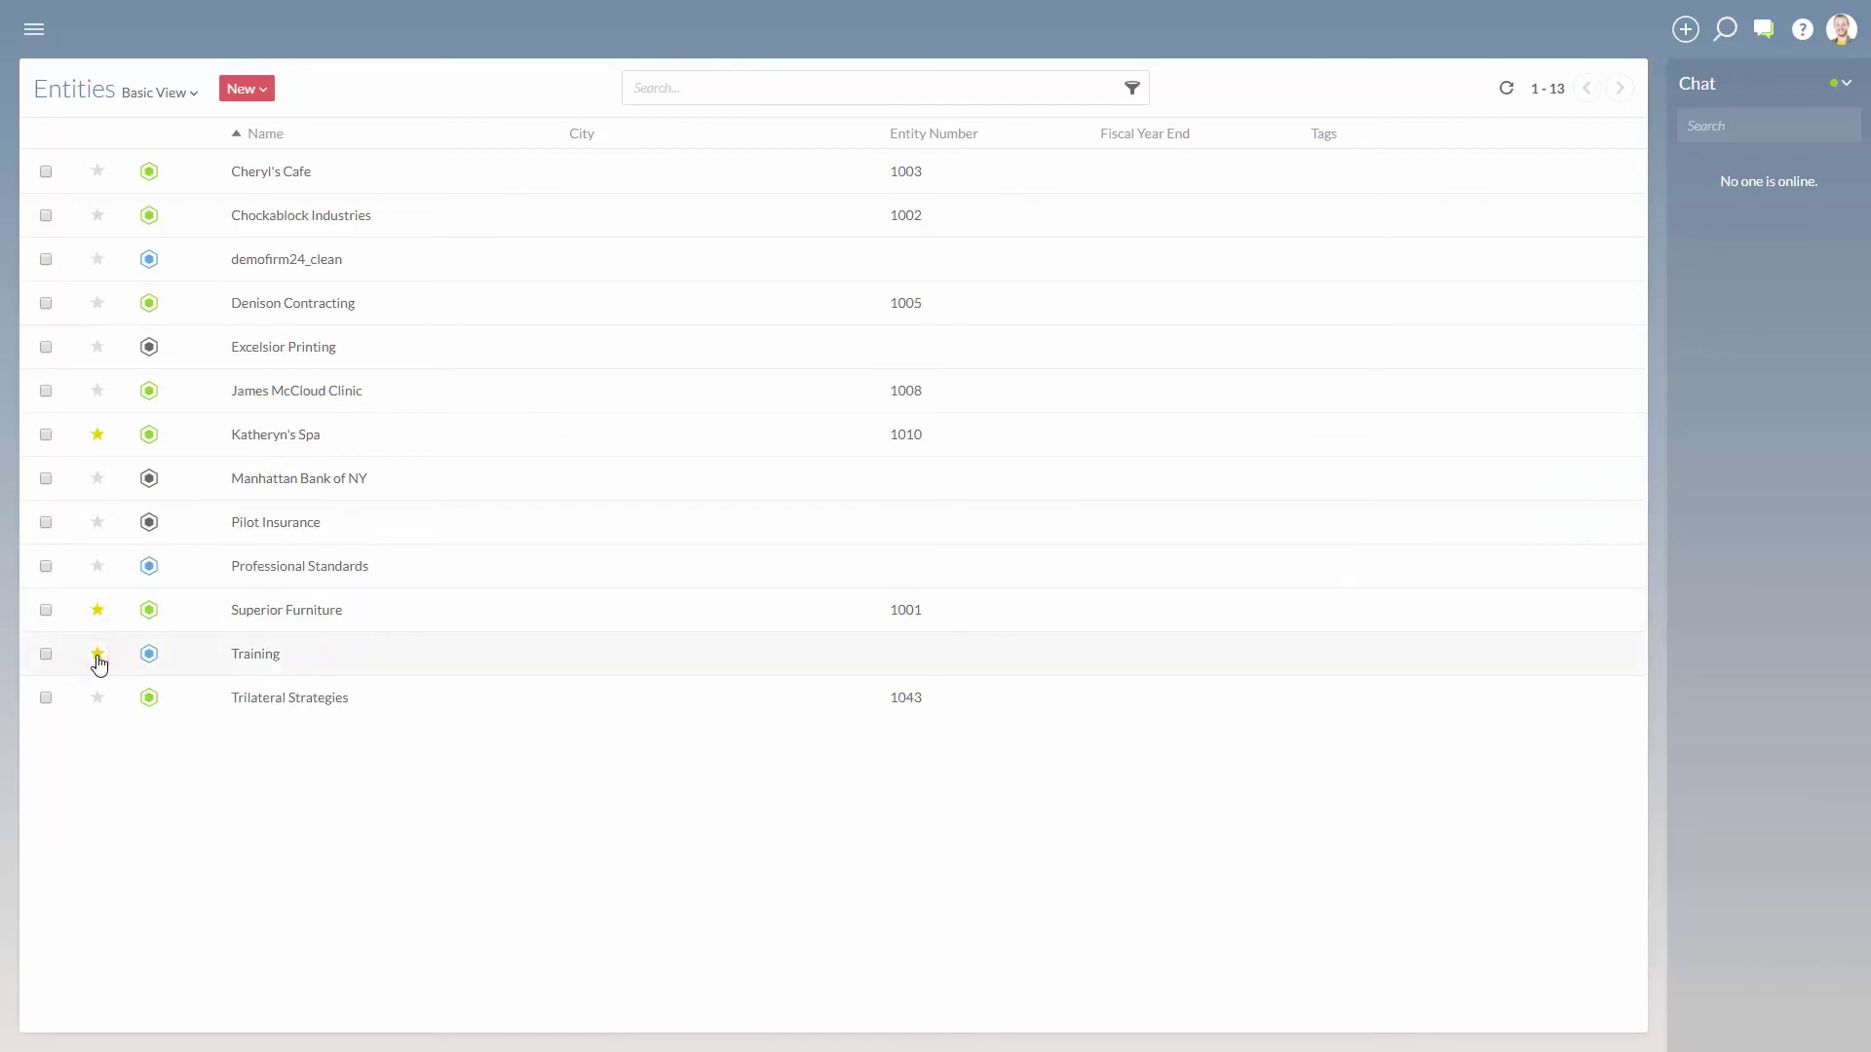
{"action": "left_click", "coordinate": [108, 141]}
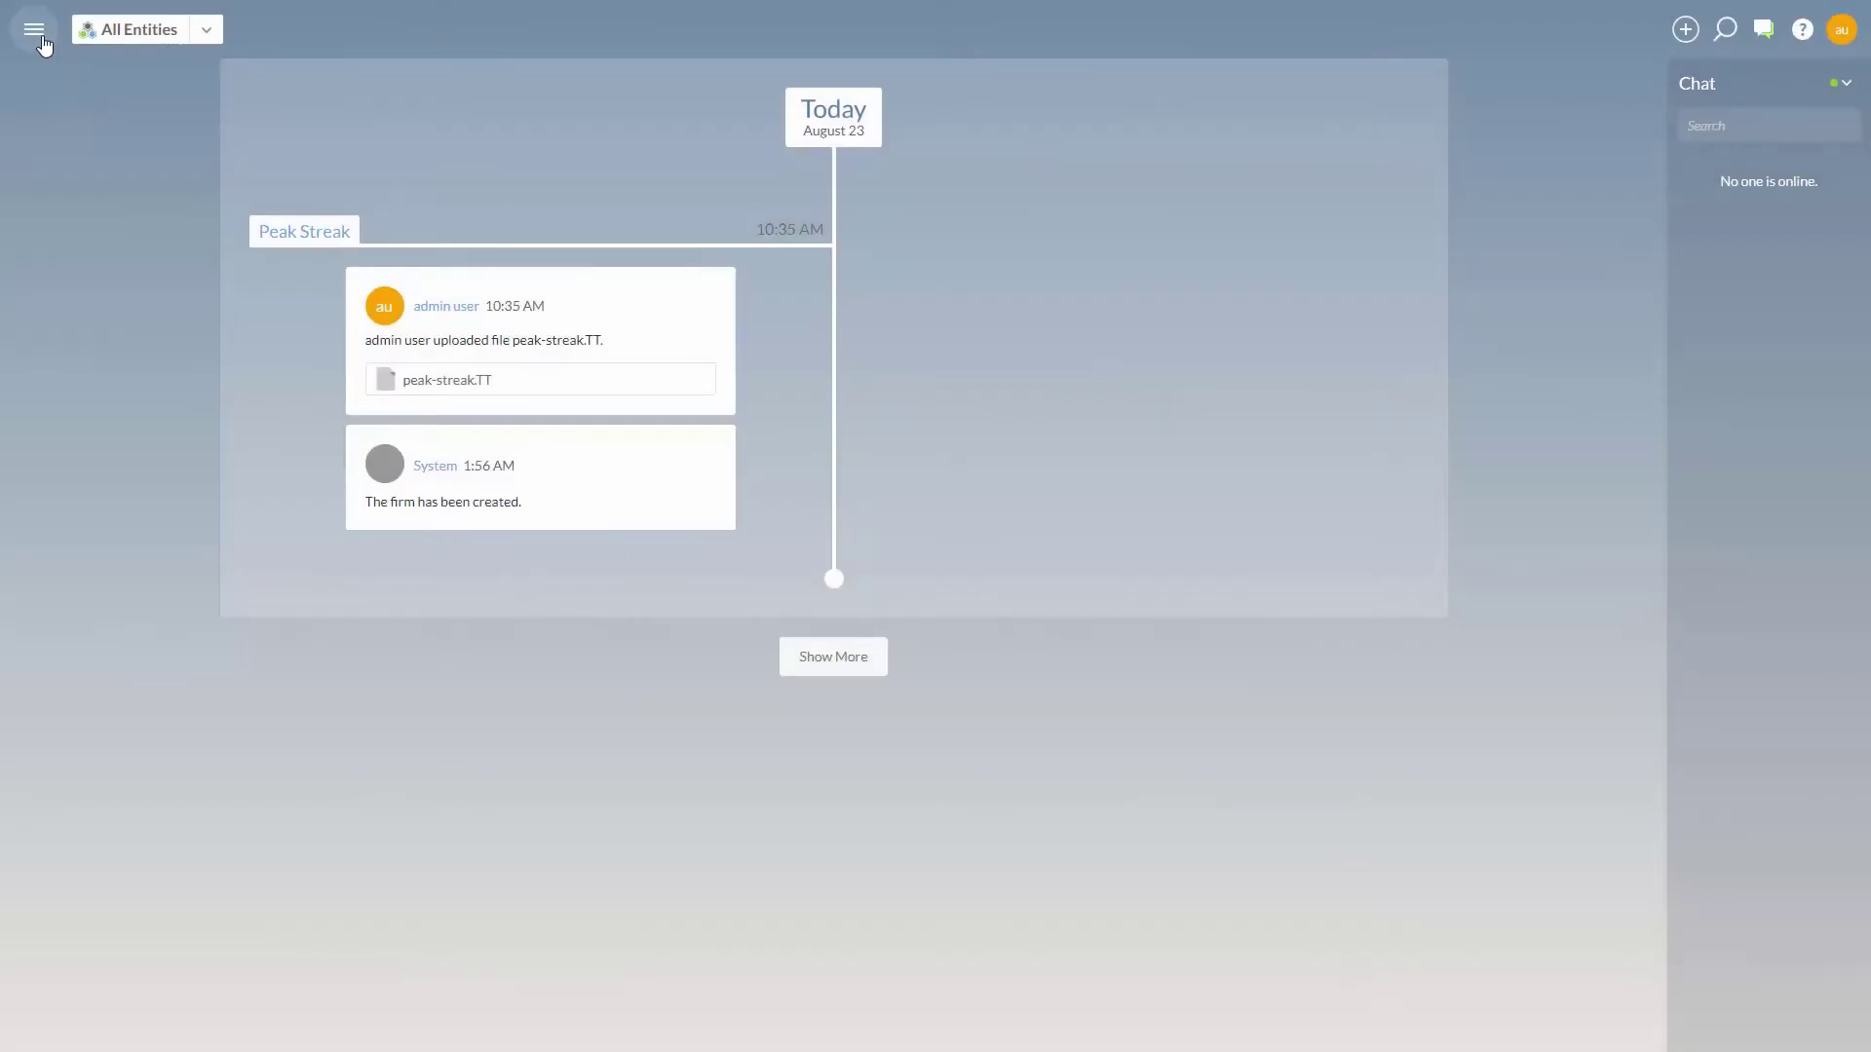
- Start a new Other Engagement with Peak Streak as its entity
{"action": "left_click", "coordinate": [39, 34]}
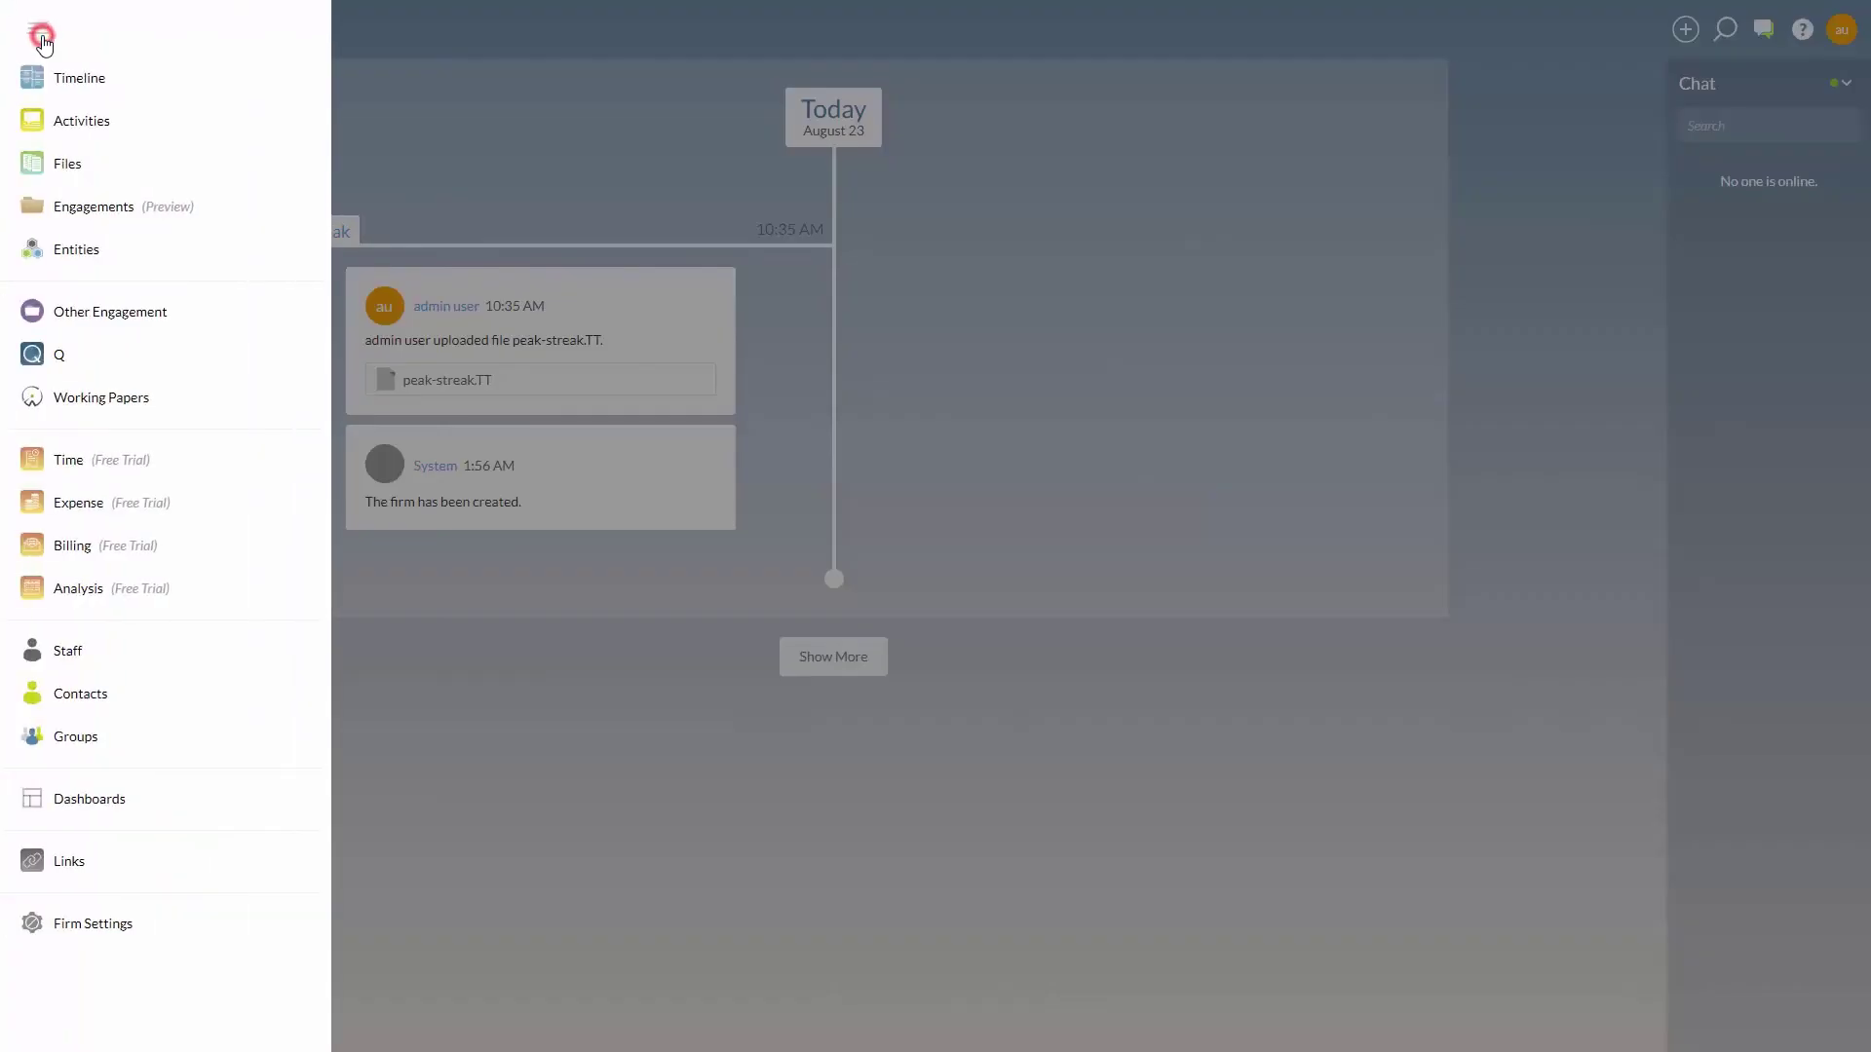
{"action": "left_click", "coordinate": [123, 313]}
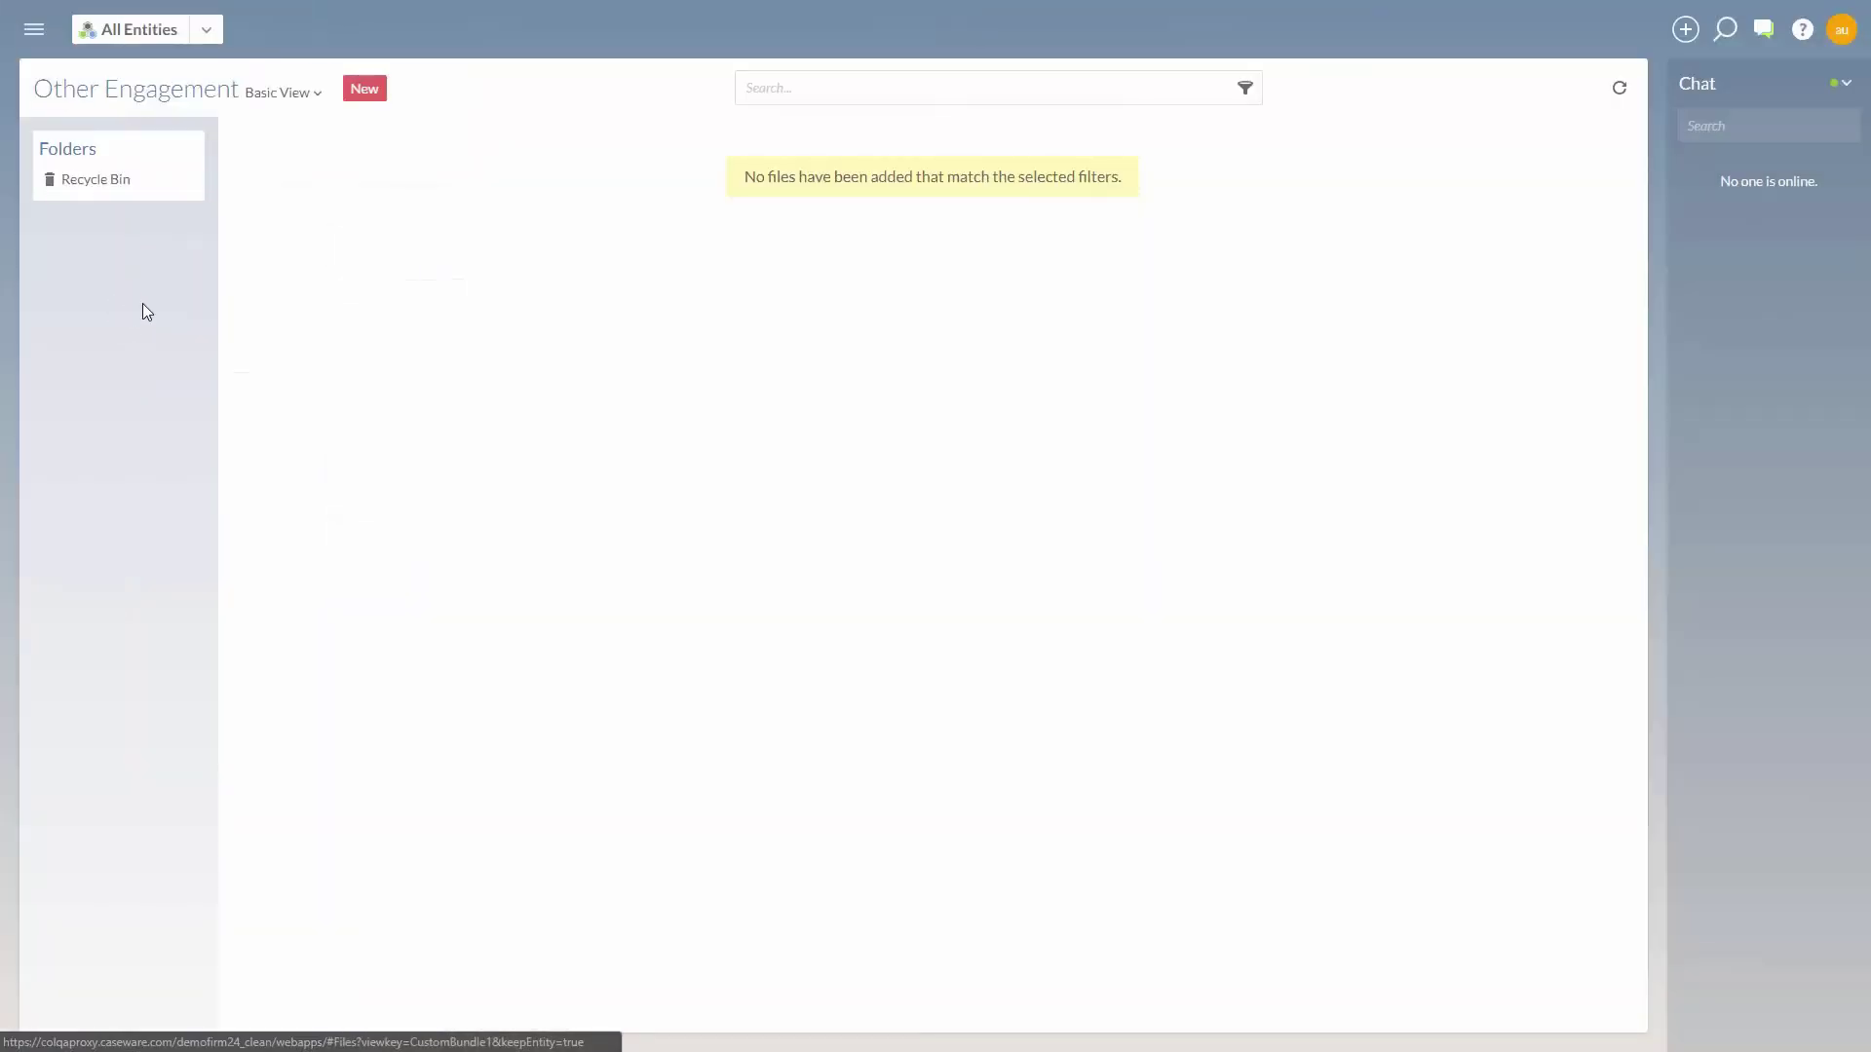
{"action": "left_click", "coordinate": [366, 92]}
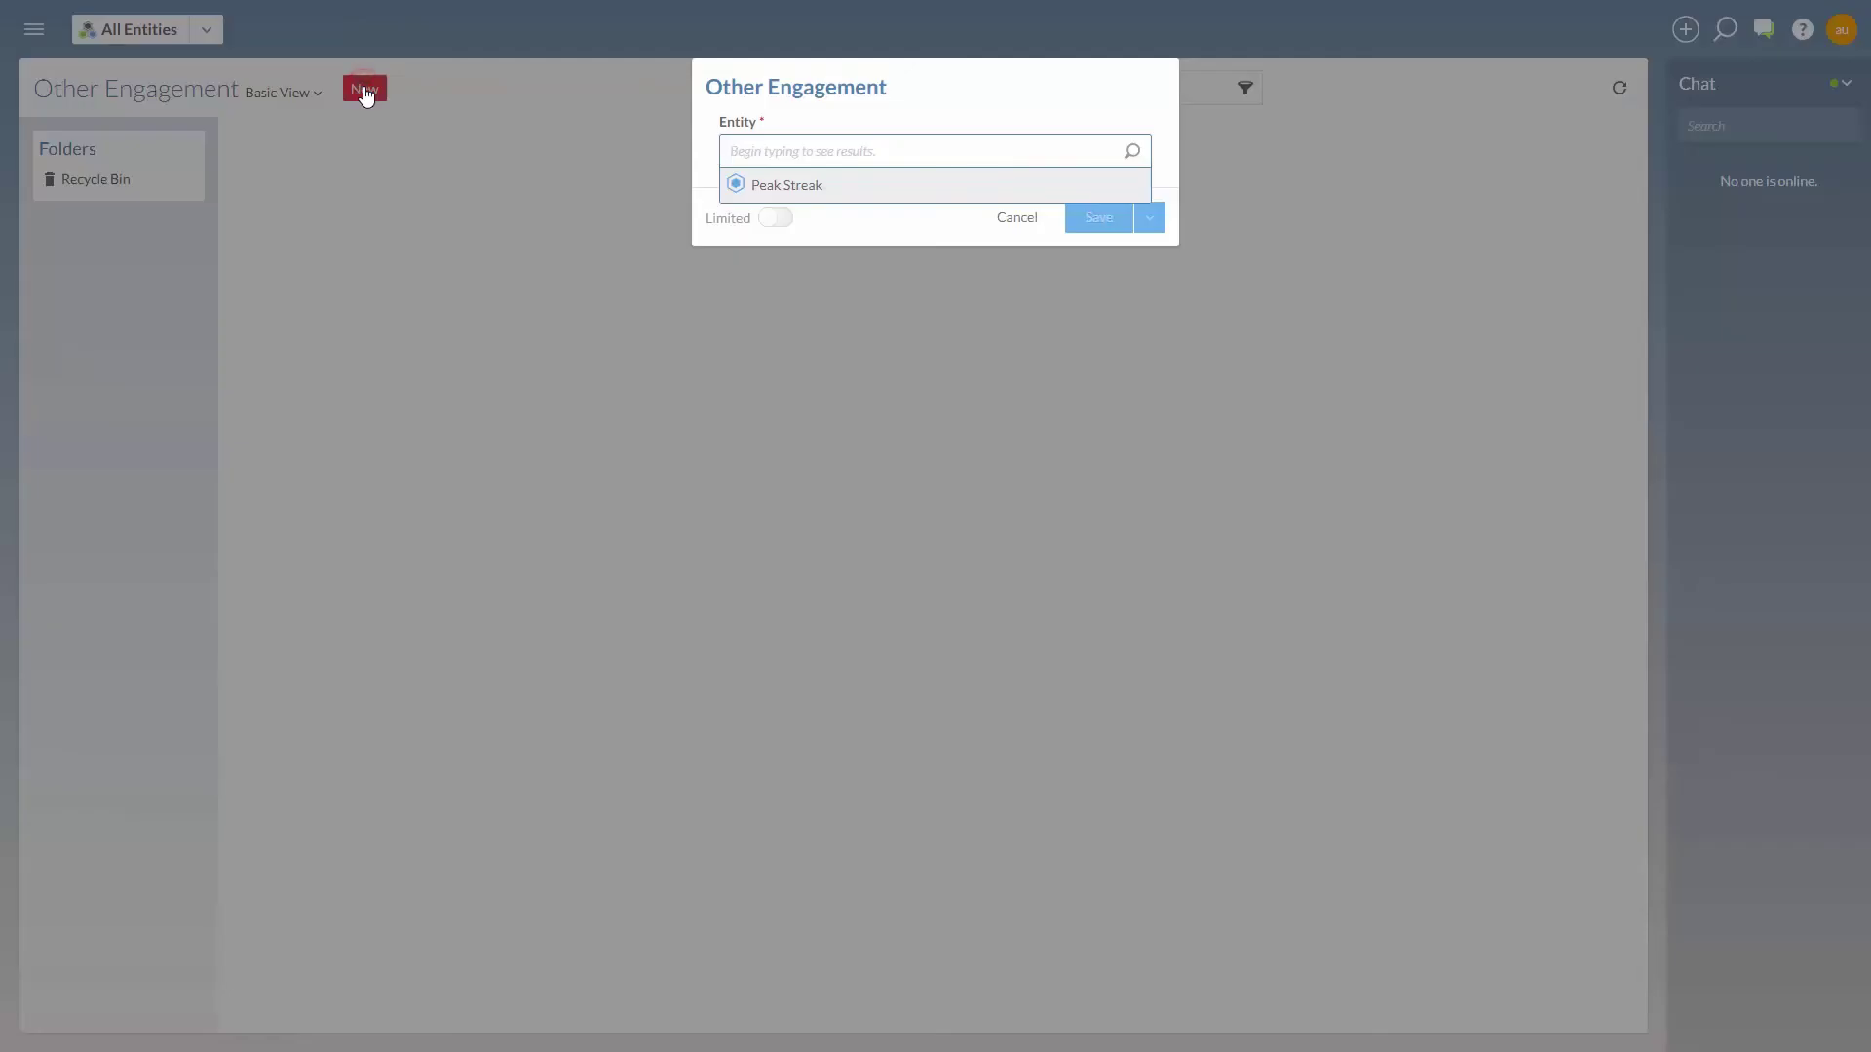
{"action": "left_click", "coordinate": [848, 190]}
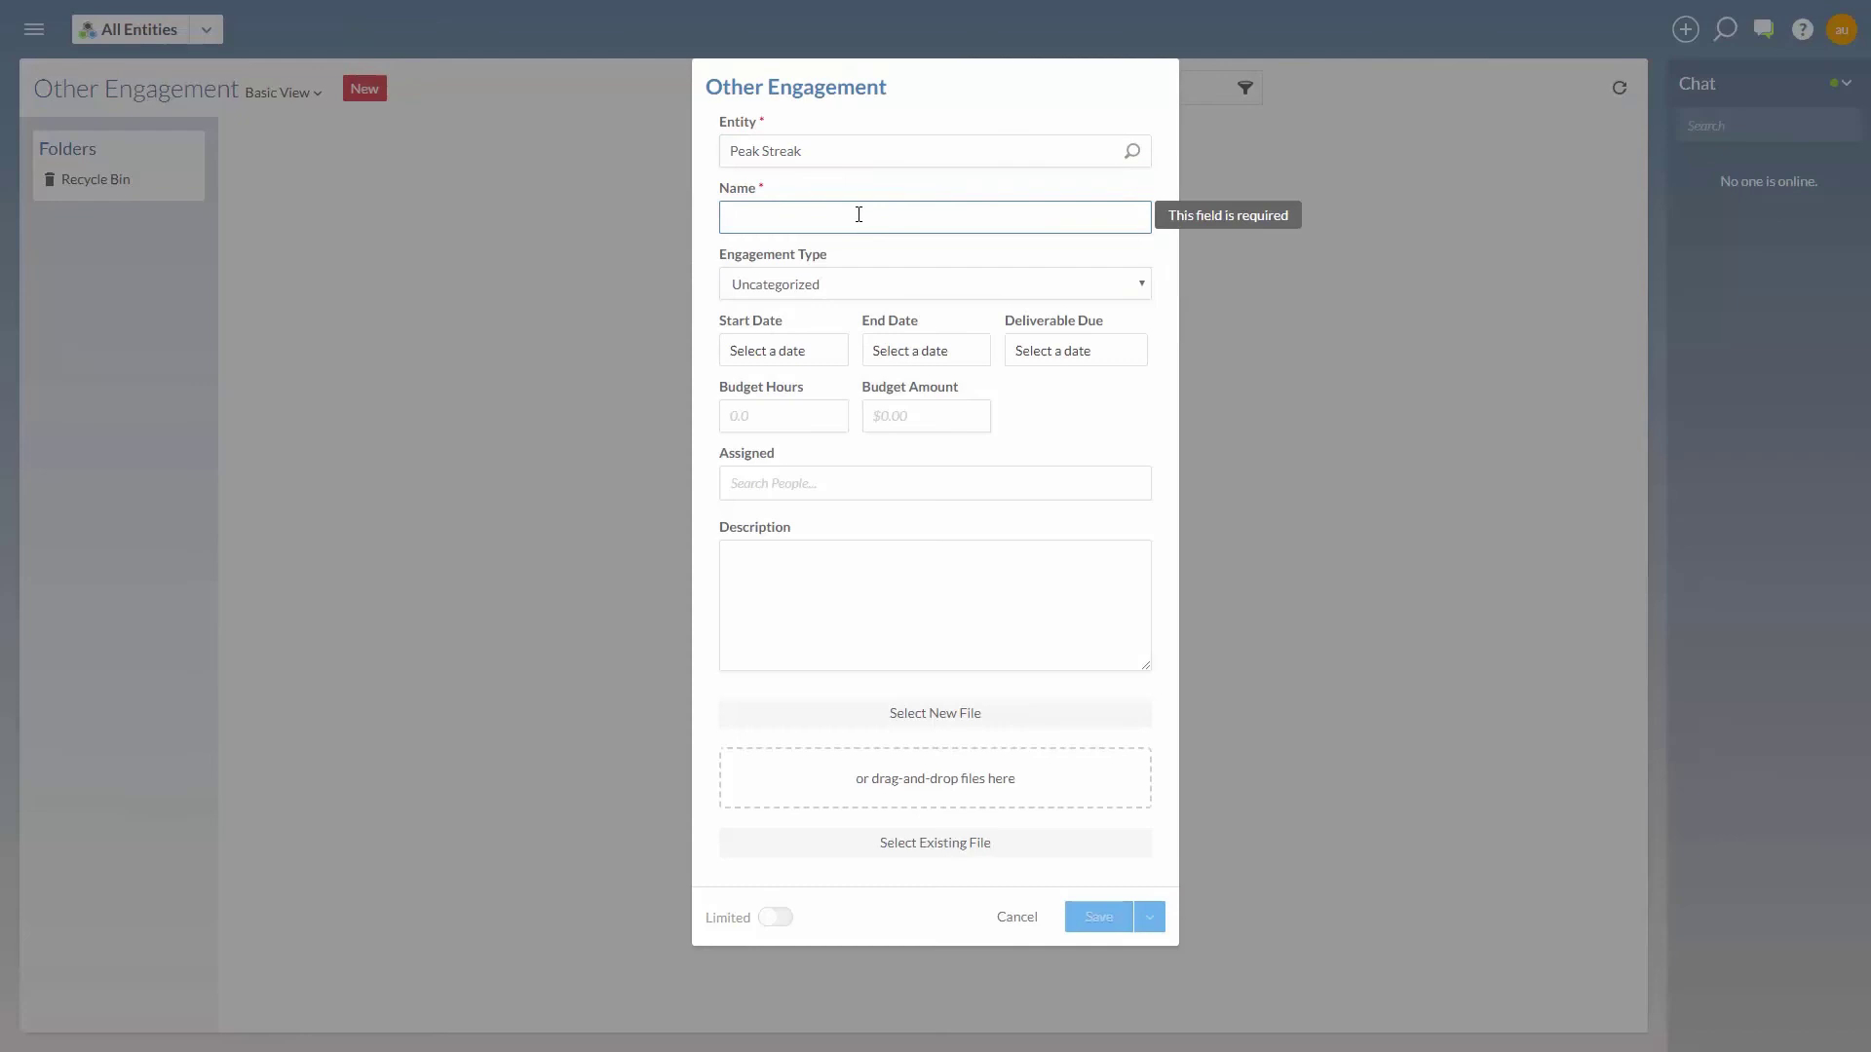
- Attach the existing file peak-streak.TT to the engagement
{"action": "left_click", "coordinate": [940, 845]}
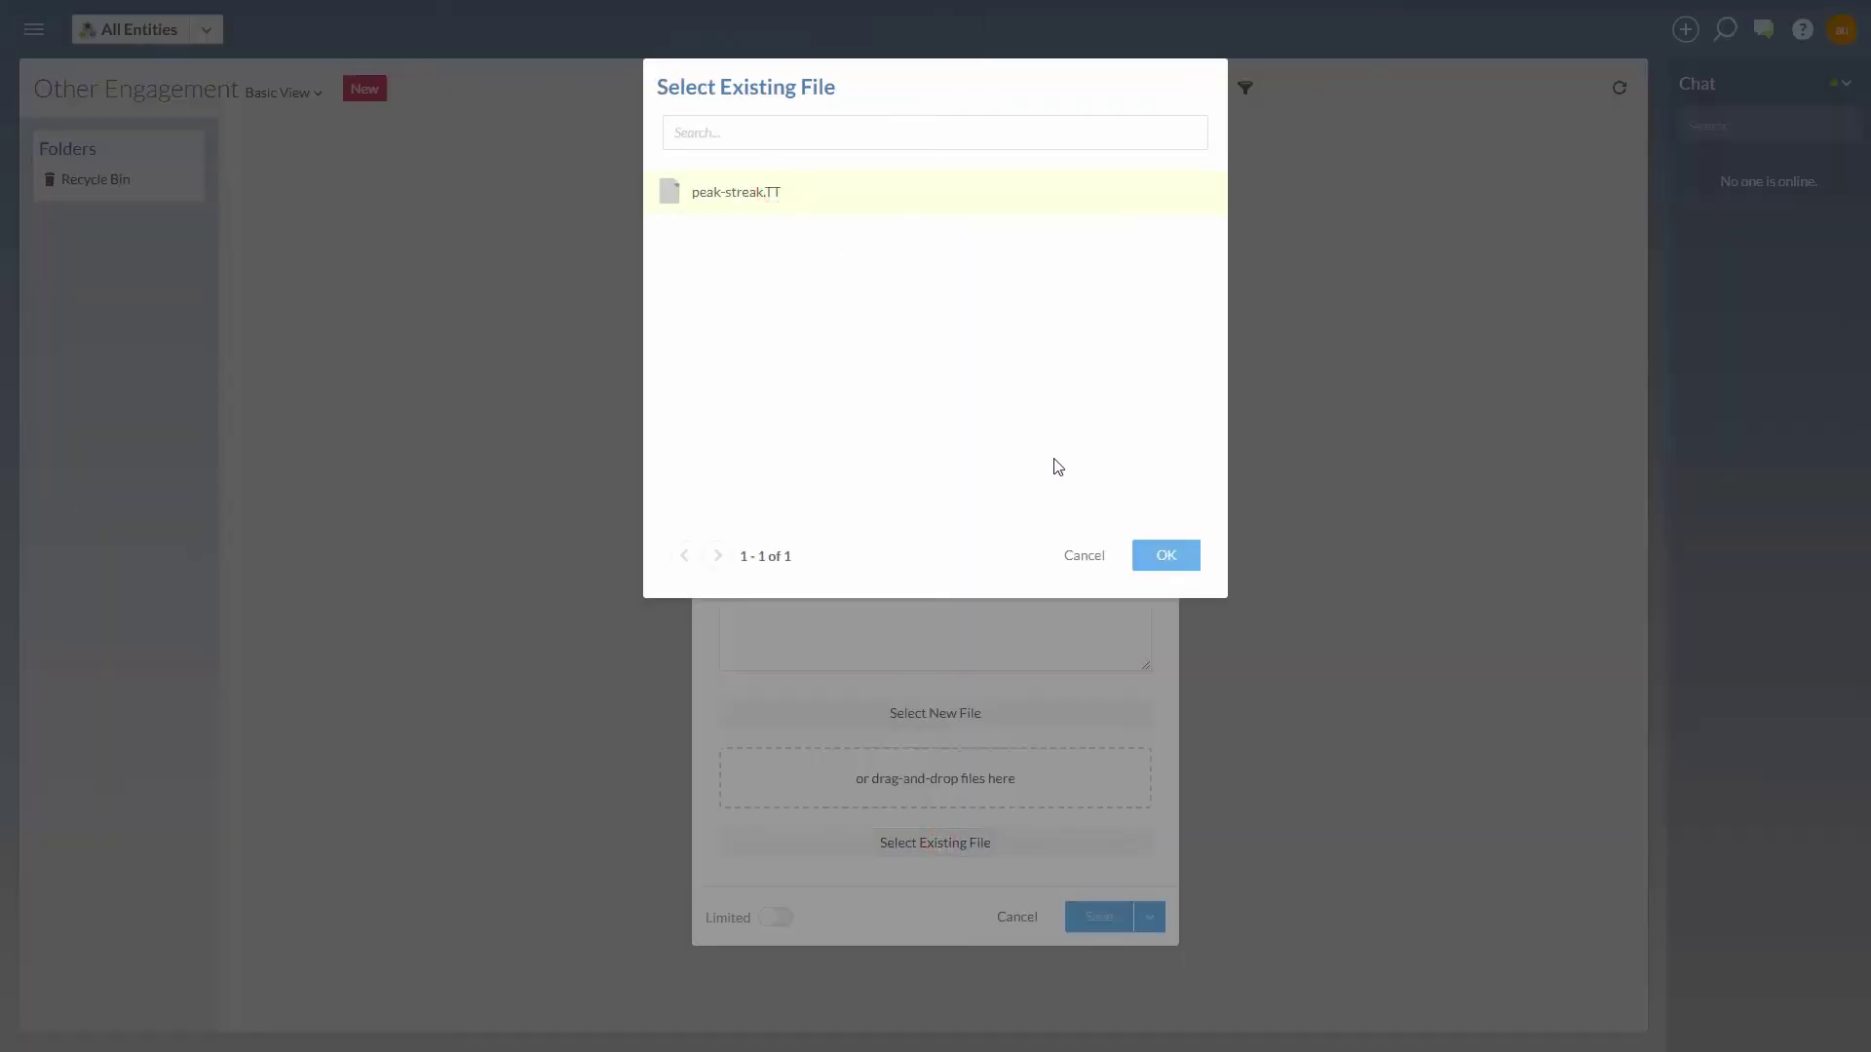
{"action": "left_click", "coordinate": [1188, 556]}
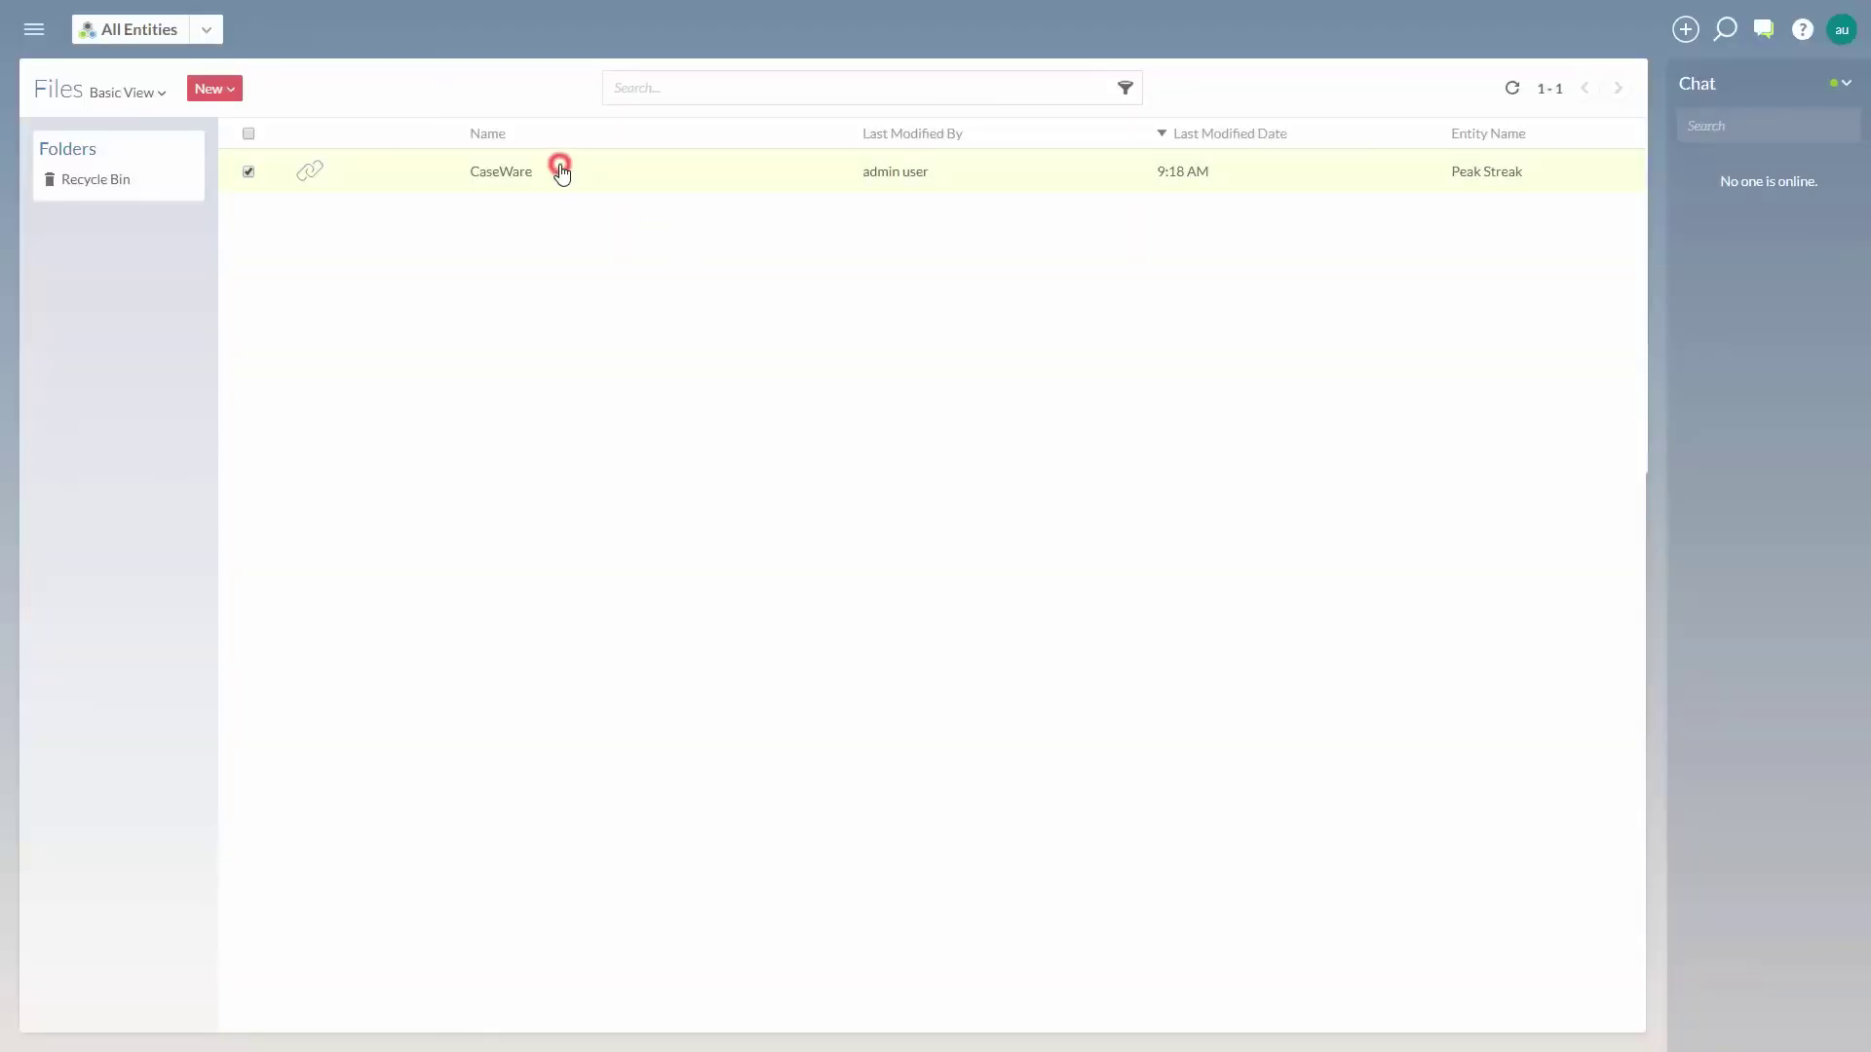
- Set Retention on the CaseWare file with start date 08/29/2017 and pick a Retain For period
{"action": "left_click", "coordinate": [1617, 92]}
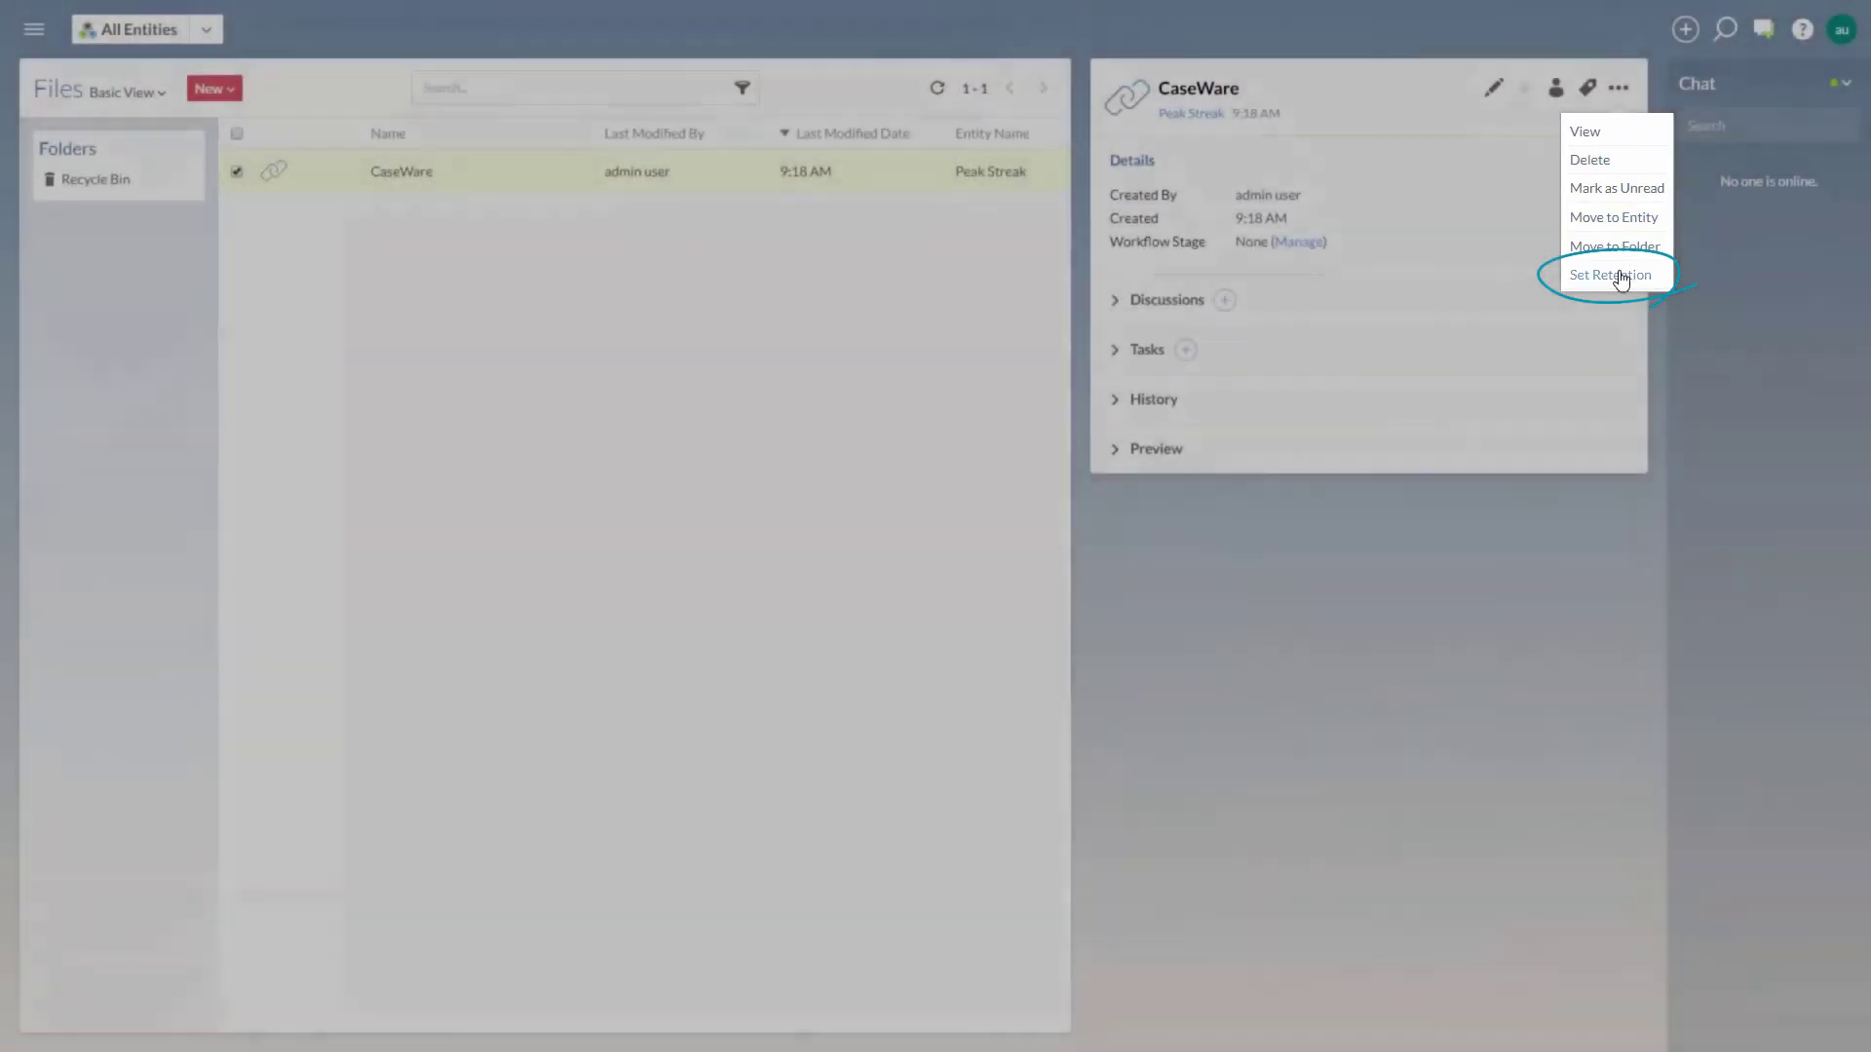
{"action": "left_click", "coordinate": [1610, 275]}
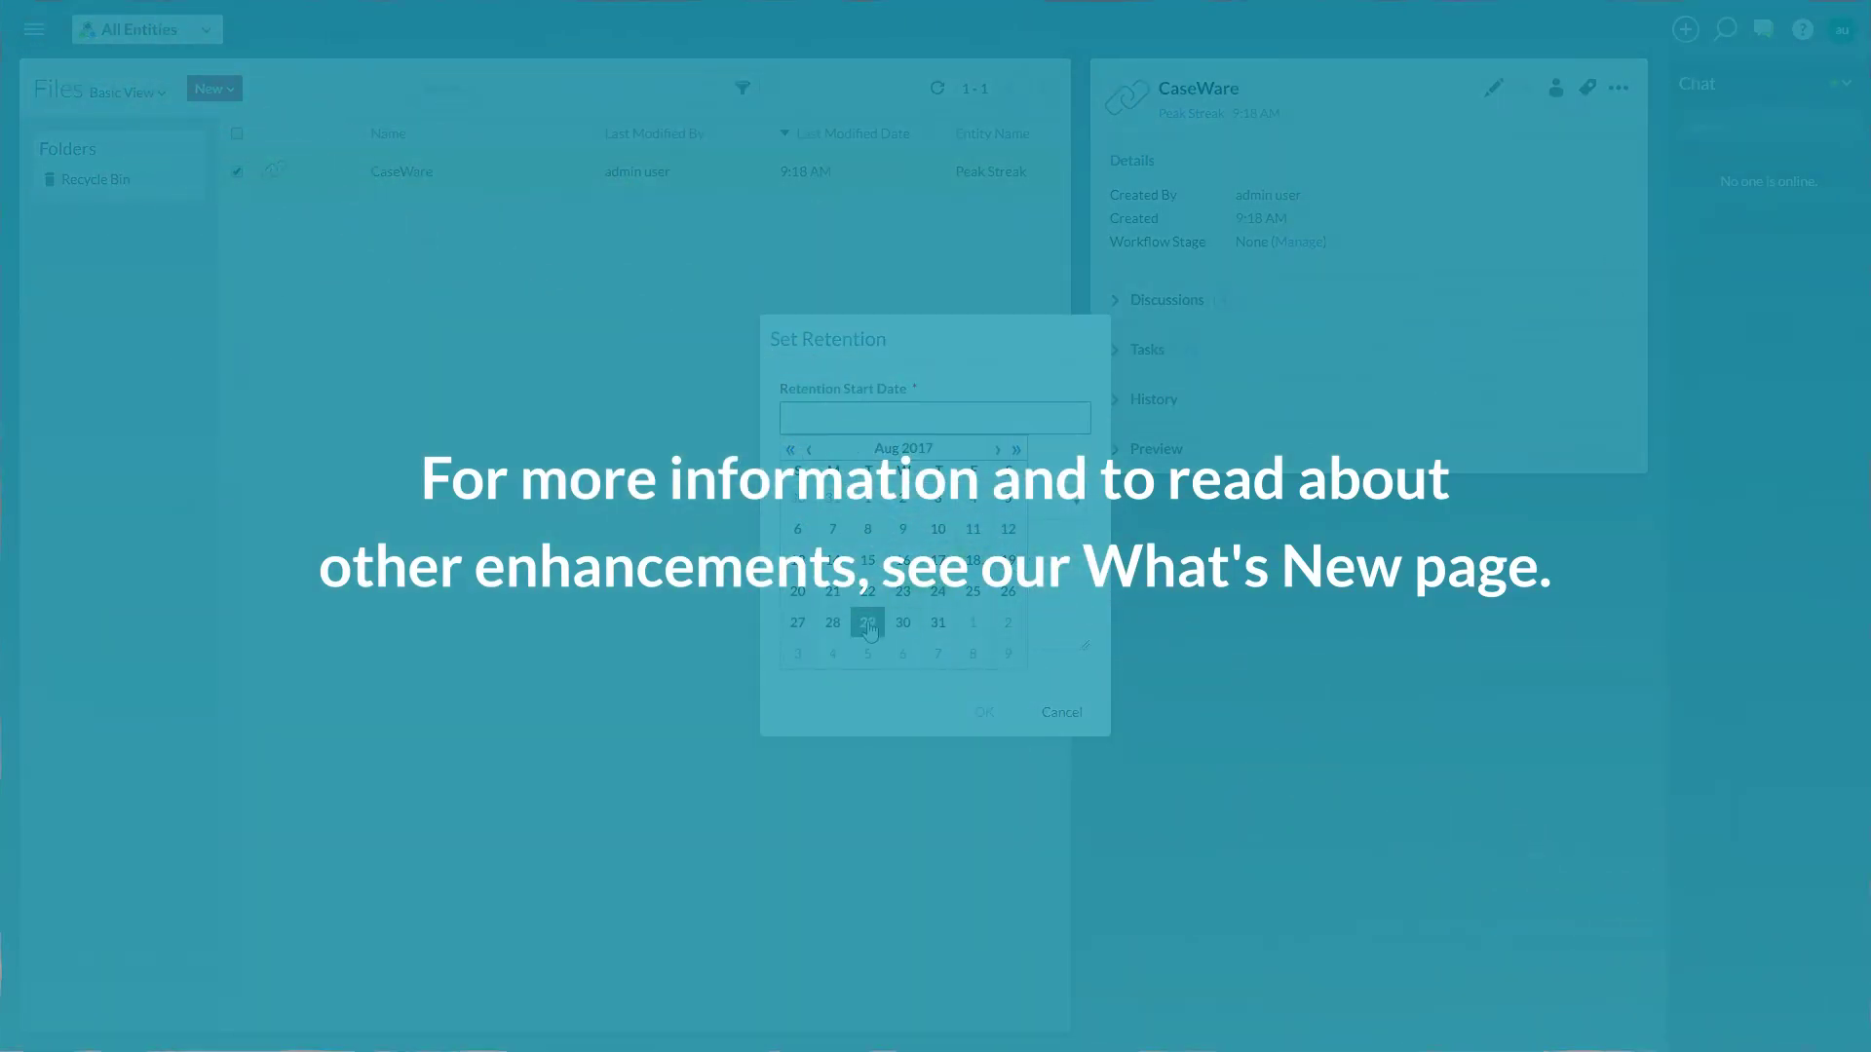
{"action": "left_click", "coordinate": [868, 623]}
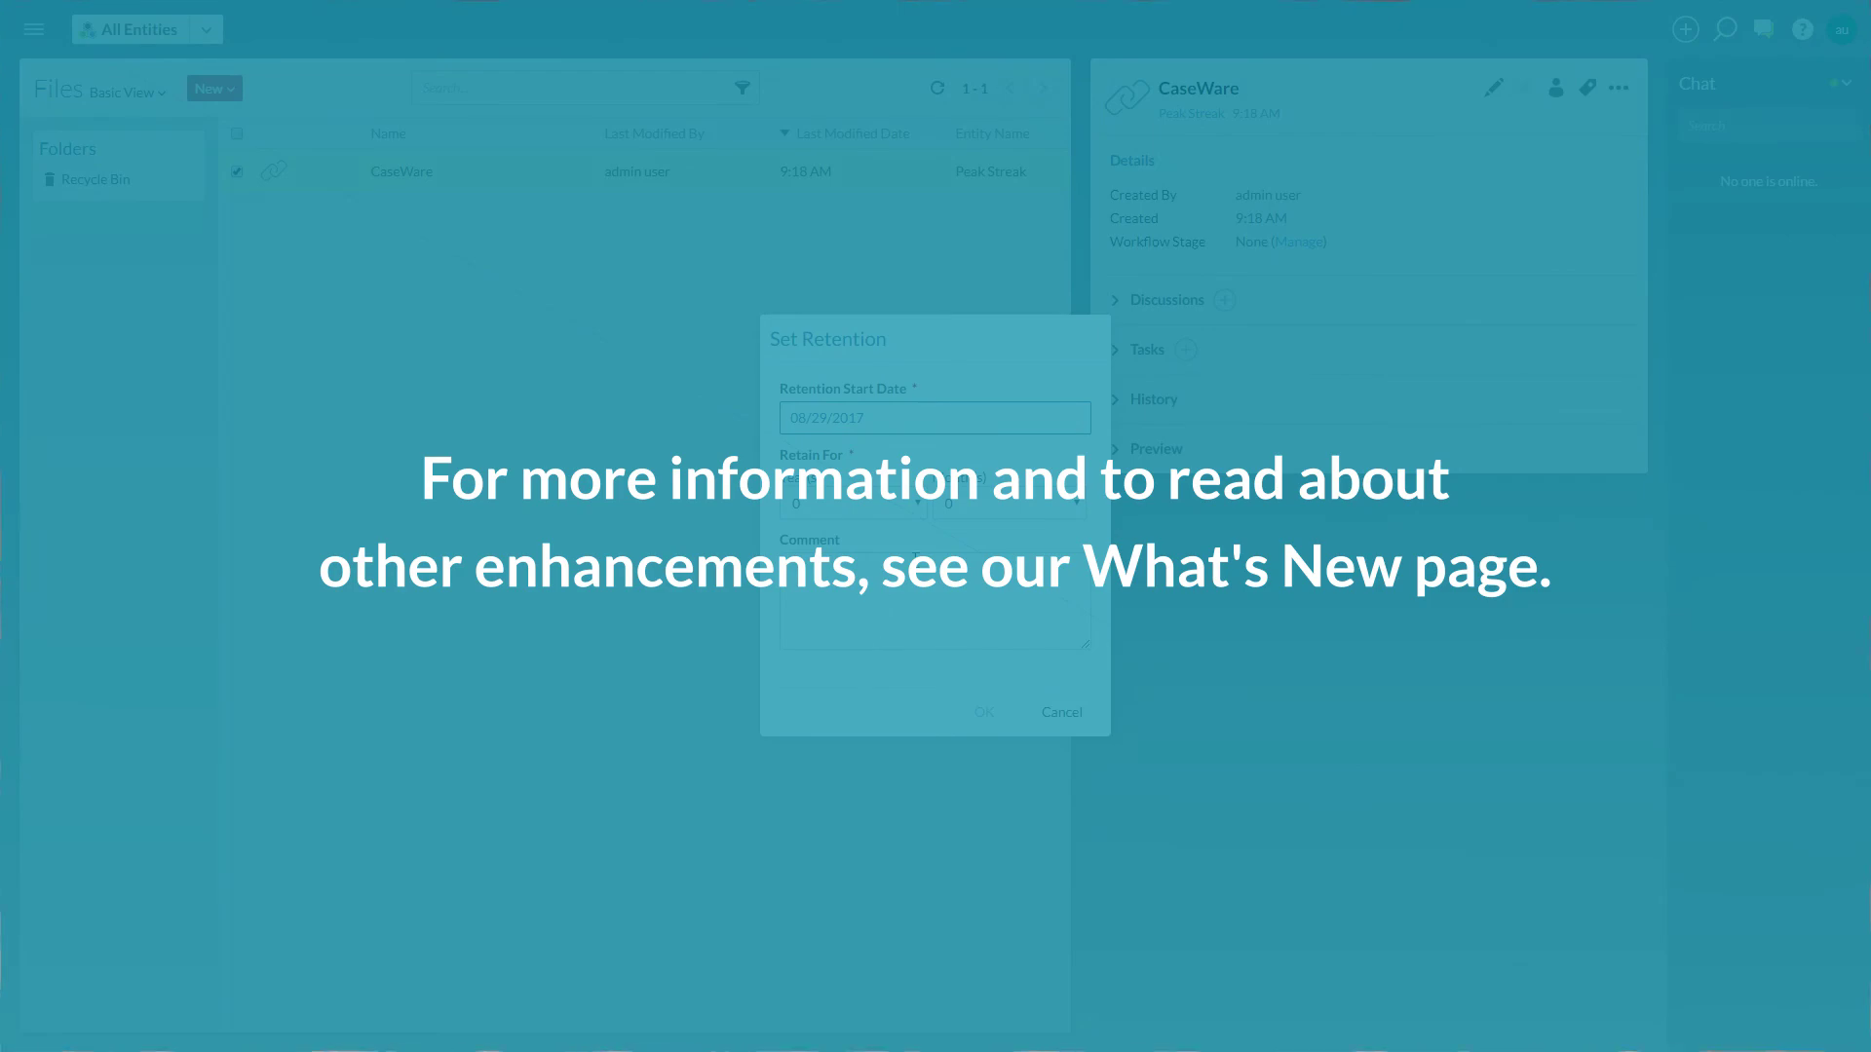
{"action": "left_click", "coordinate": [921, 505]}
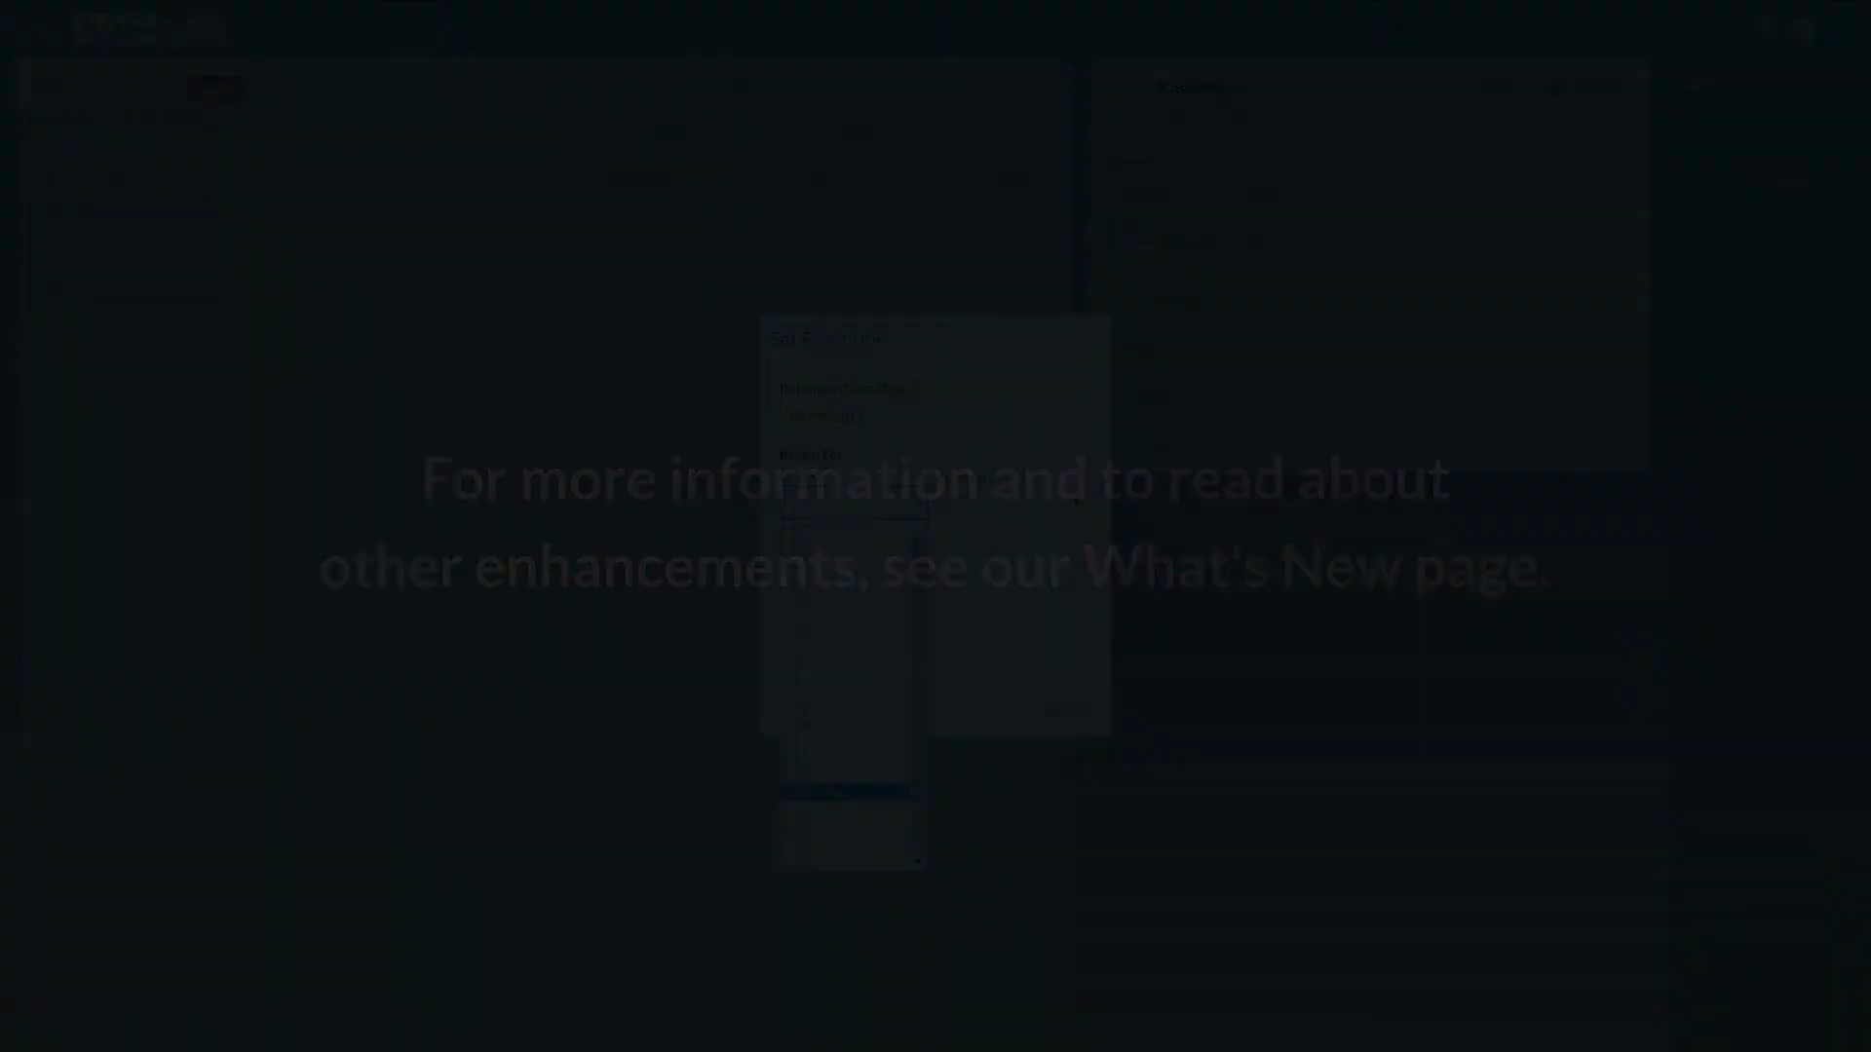